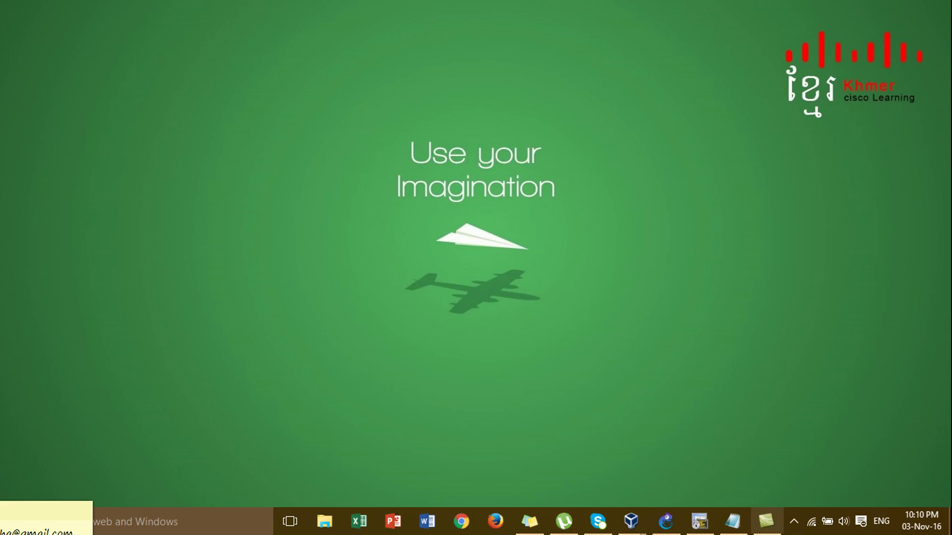
Read the Mikrotik load sharing title in the Notepad document, and minimize its window.
click(733, 521)
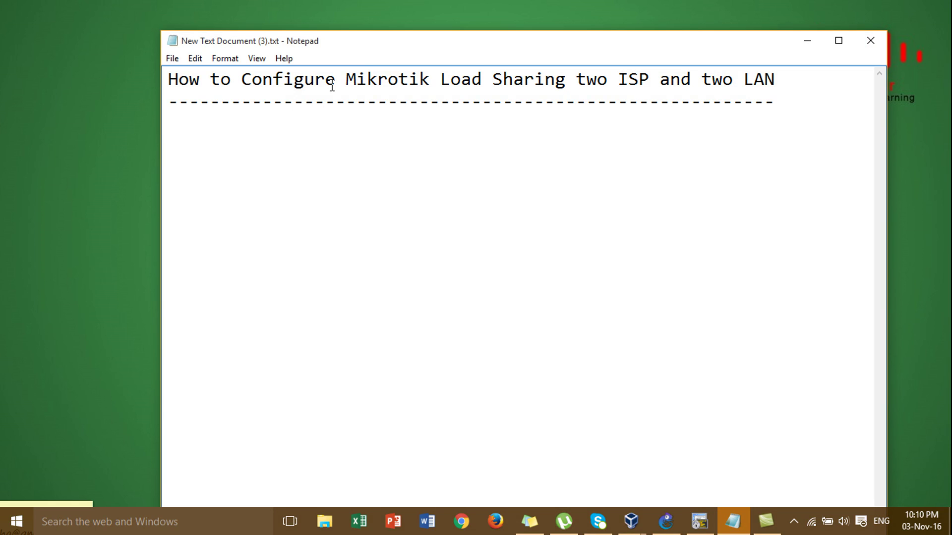
click(566, 89)
click(714, 101)
click(807, 41)
Switch to GNS3 and examine the topology with ISP-1, ISP-2, the Mikrotik router and both LAN clients.
click(666, 521)
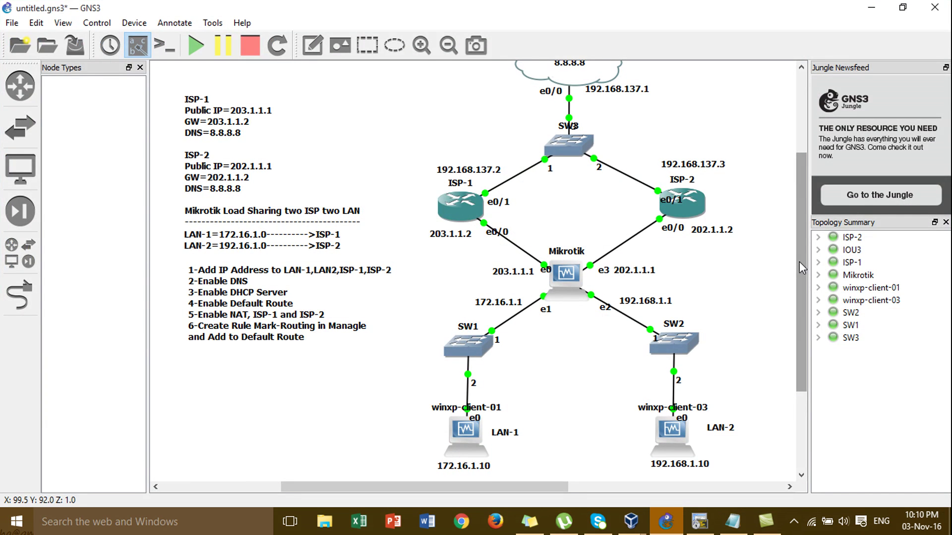
drag(800, 261, 801, 254)
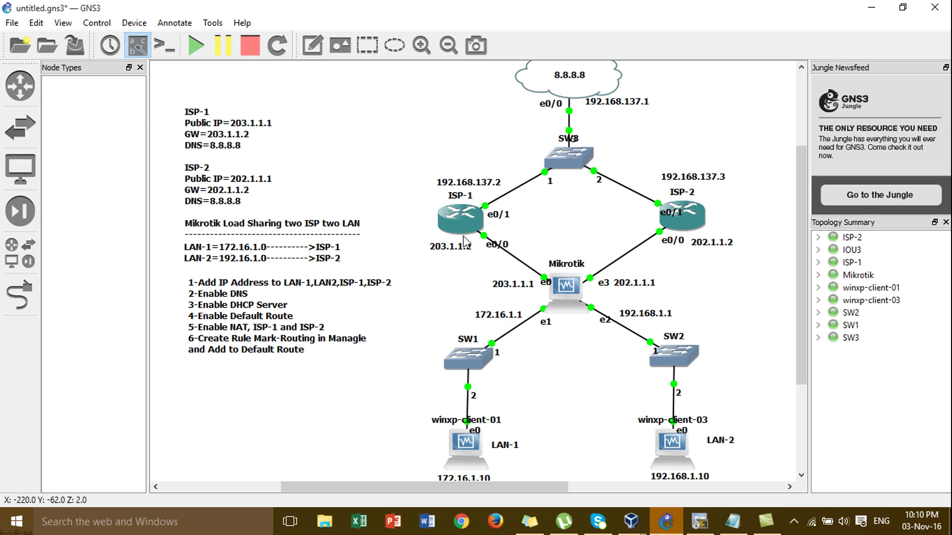
mouse_move(463, 219)
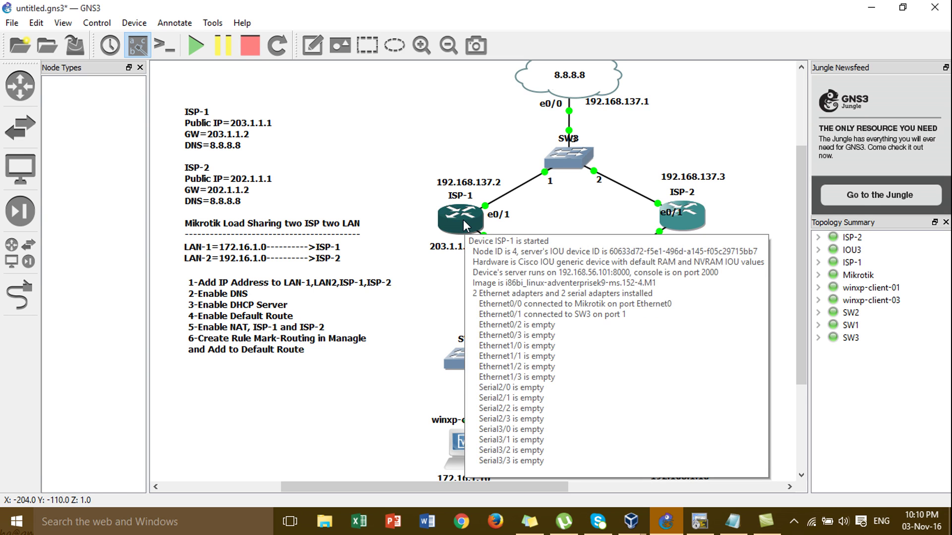
mouse_move(694, 212)
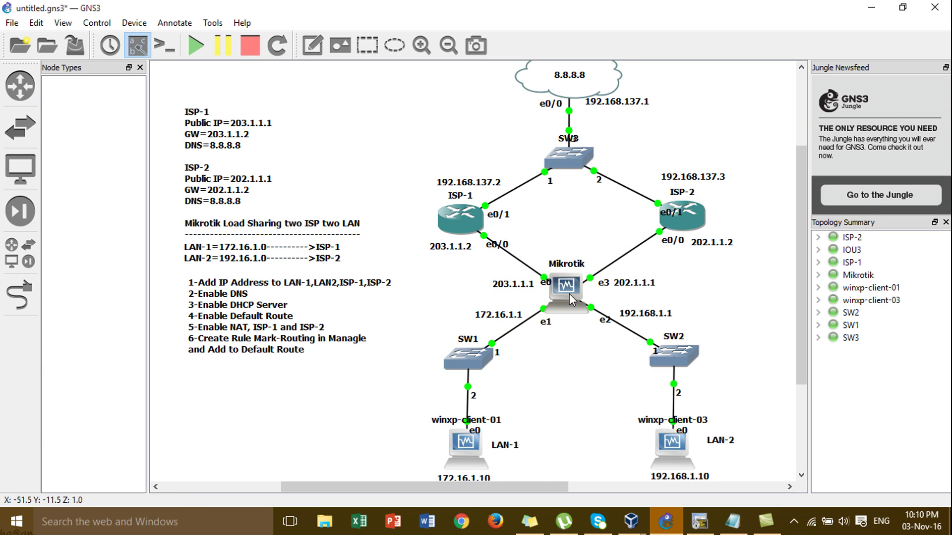
mouse_move(570, 294)
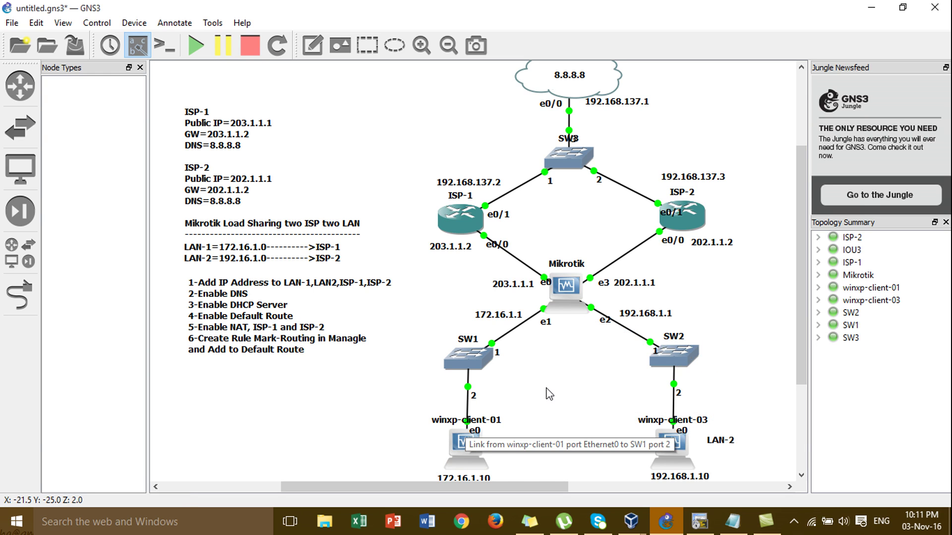
scroll(809, 251, down, 2)
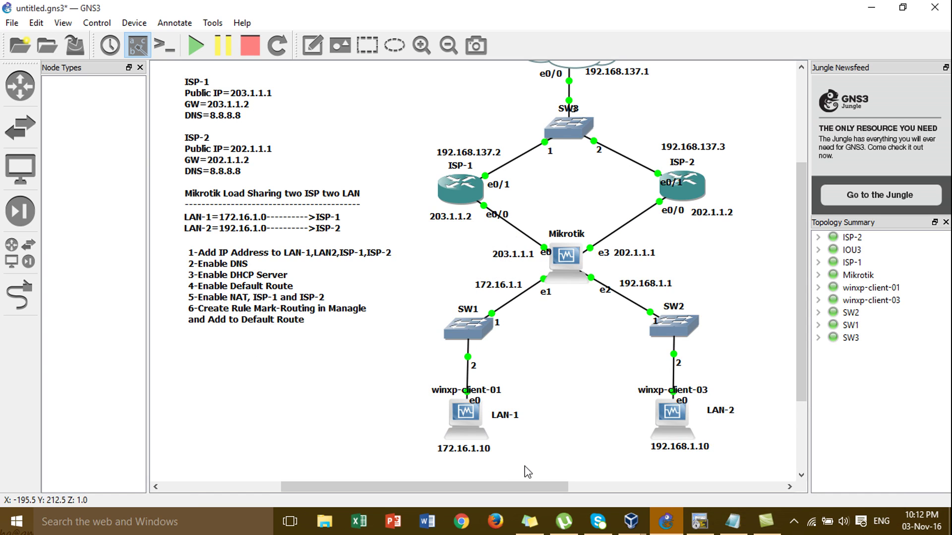
mouse_move(482, 422)
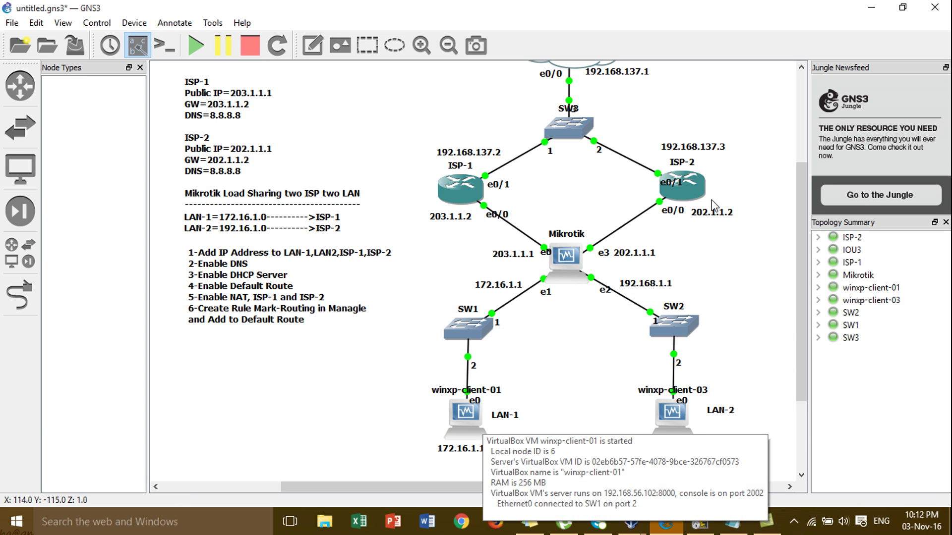
Switch to the winxp-client-01 virtual machine and close its Firewall window and the open WinBox session.
click(631, 533)
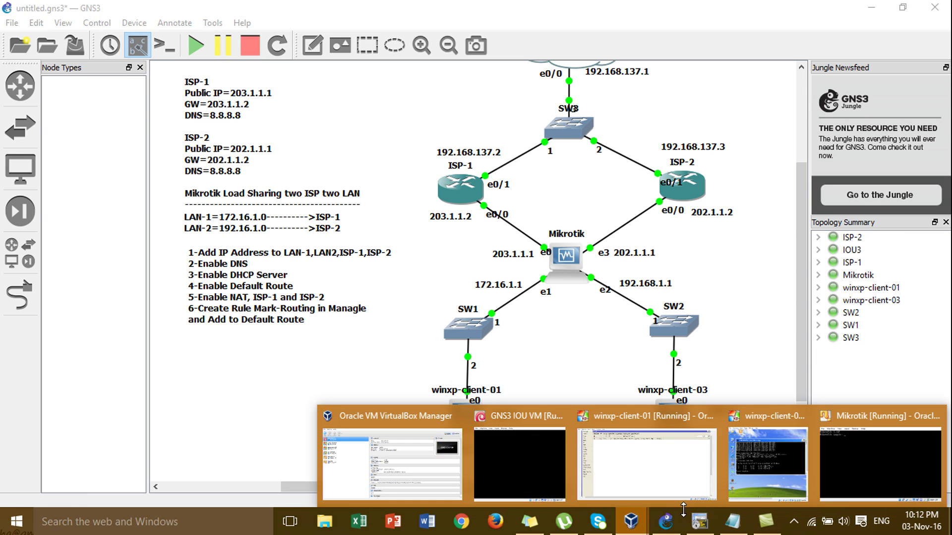
click(646, 464)
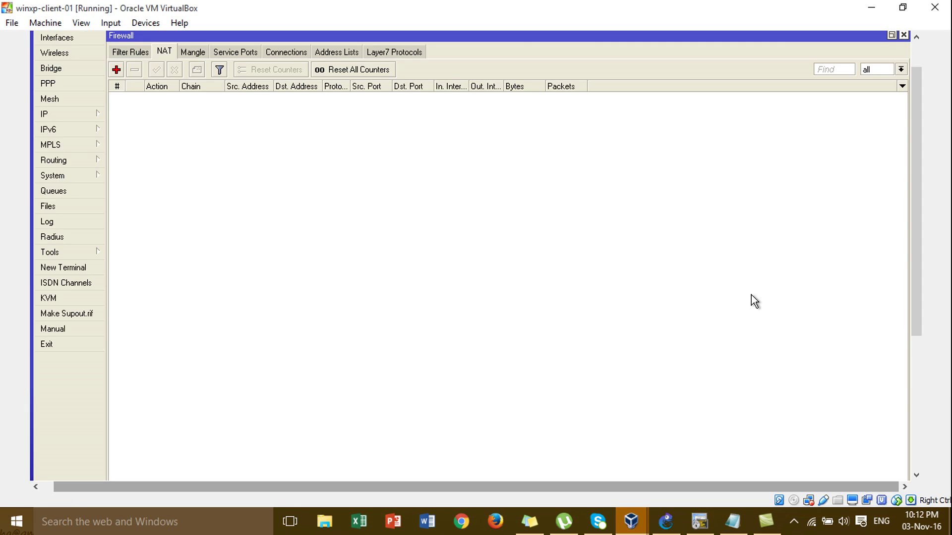
click(903, 36)
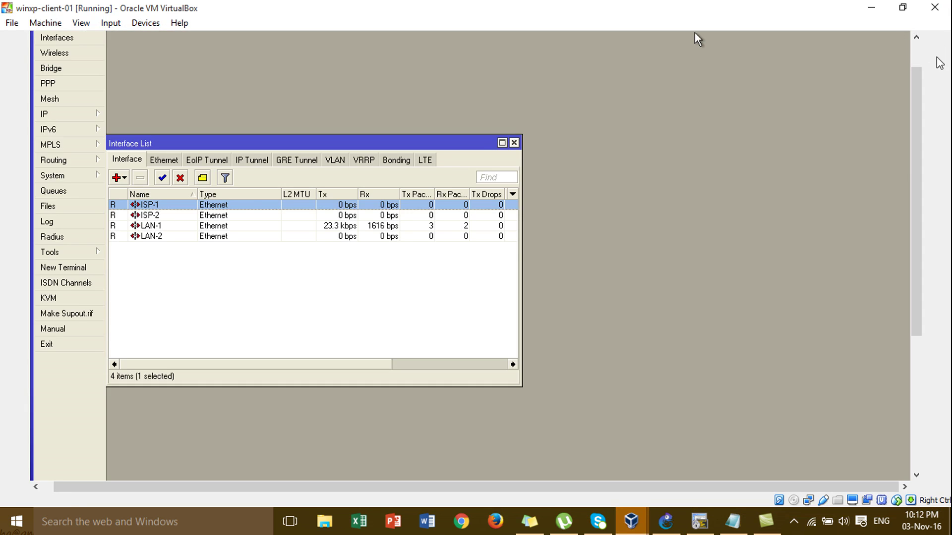
scroll(695, 50, up, 2)
click(902, 41)
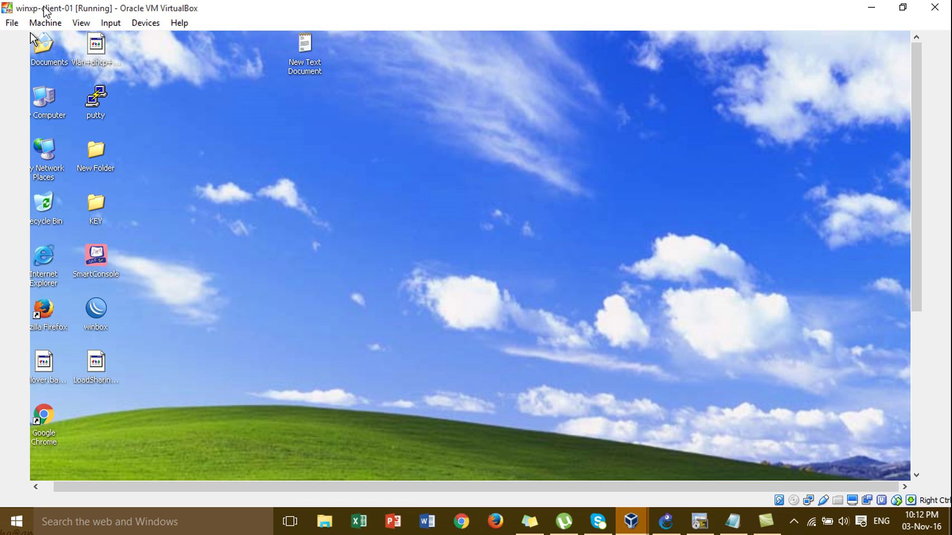
In the winxp-client-01 virtual machine, launch WinBox and connect to the discovered MikroTik neighbor by its MAC address as admin.
click(665, 522)
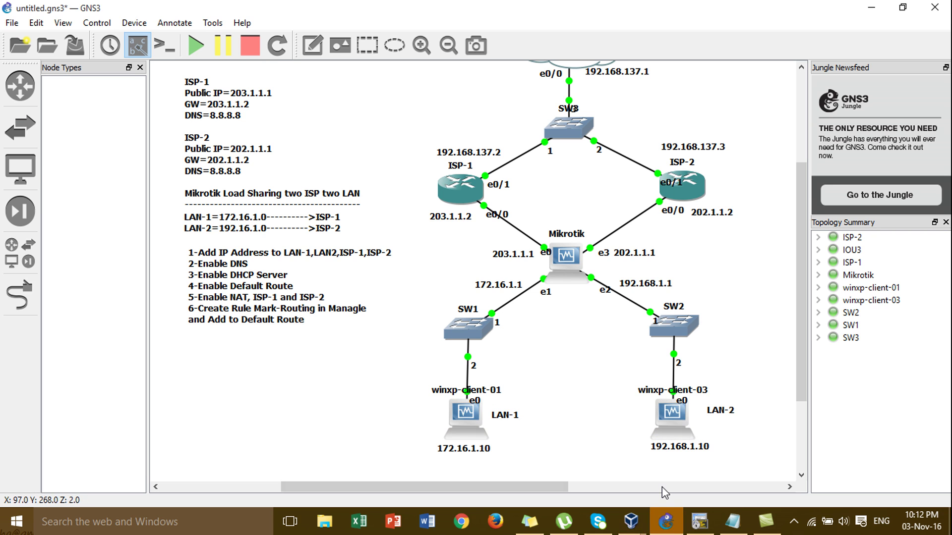
mouse_move(633, 521)
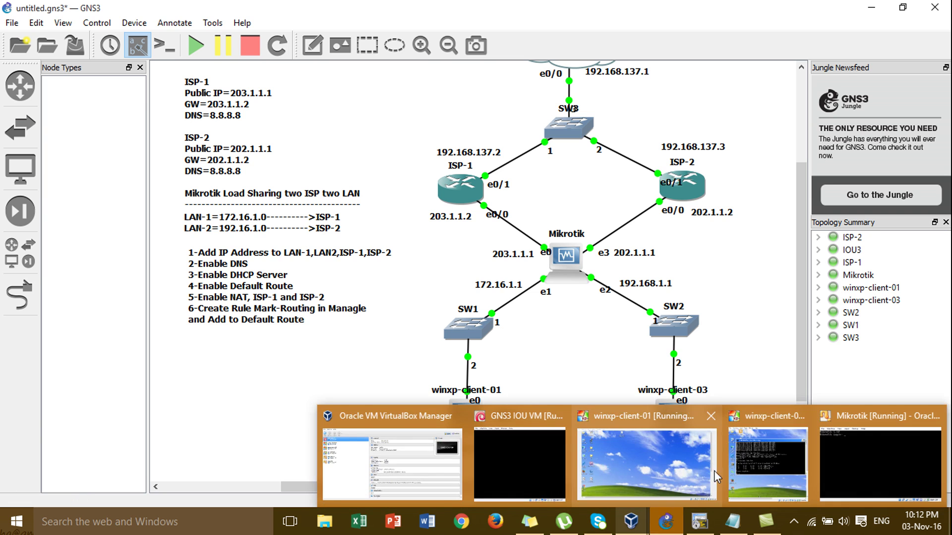
click(681, 456)
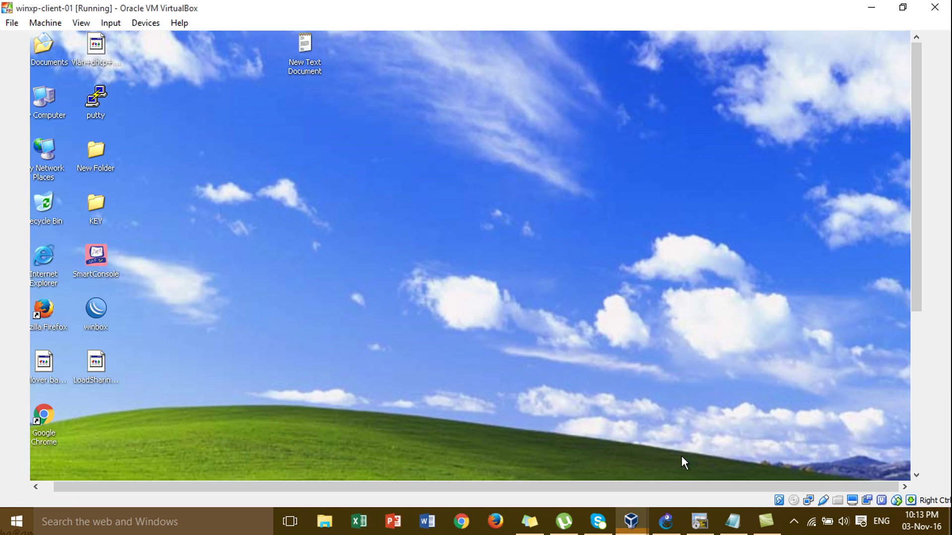
double_click(103, 305)
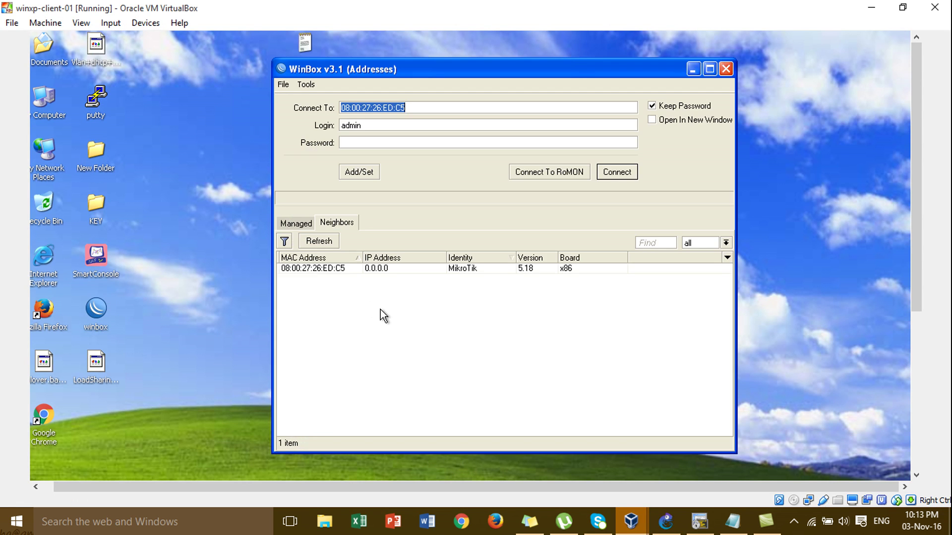
click(322, 268)
click(629, 171)
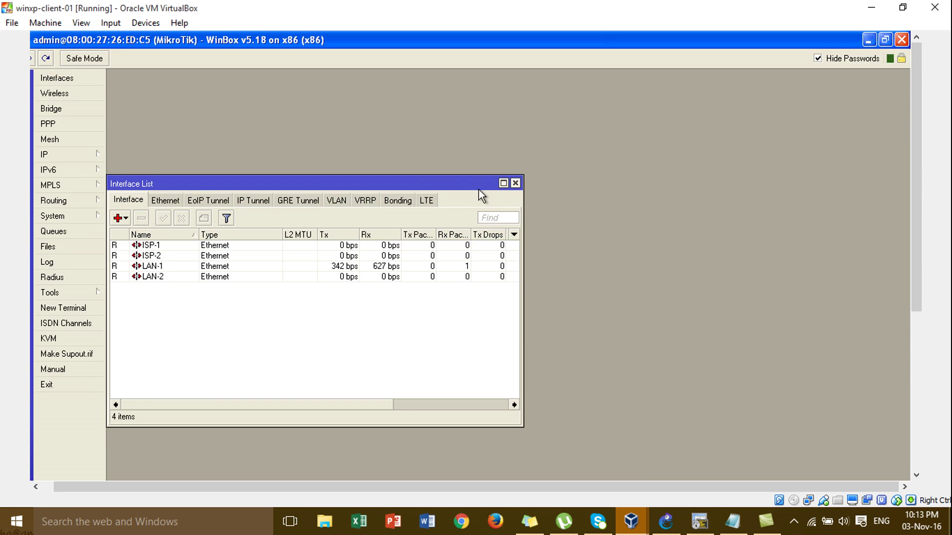
Move the Interface List higher and review the ISP-1, ISP-2, LAN-1 and LAN-2 interfaces.
drag(466, 185, 470, 108)
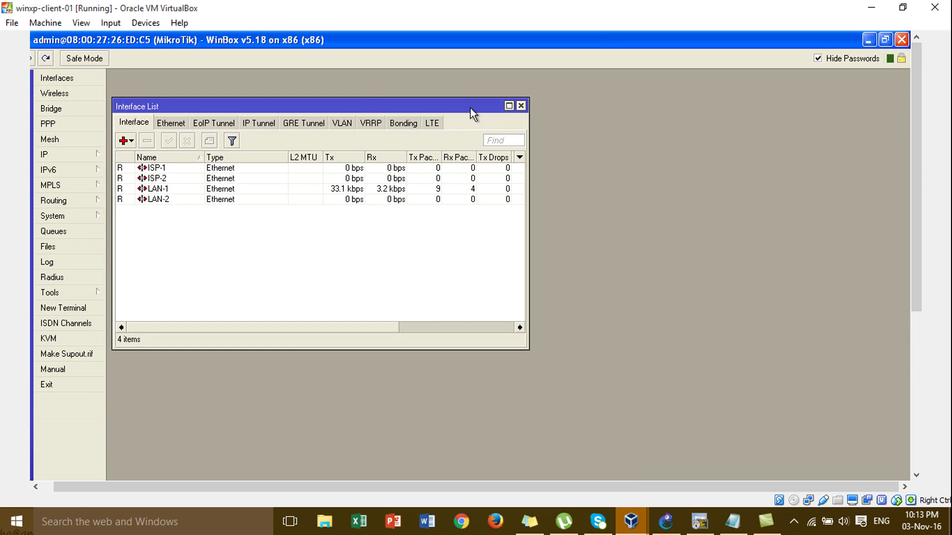
click(156, 169)
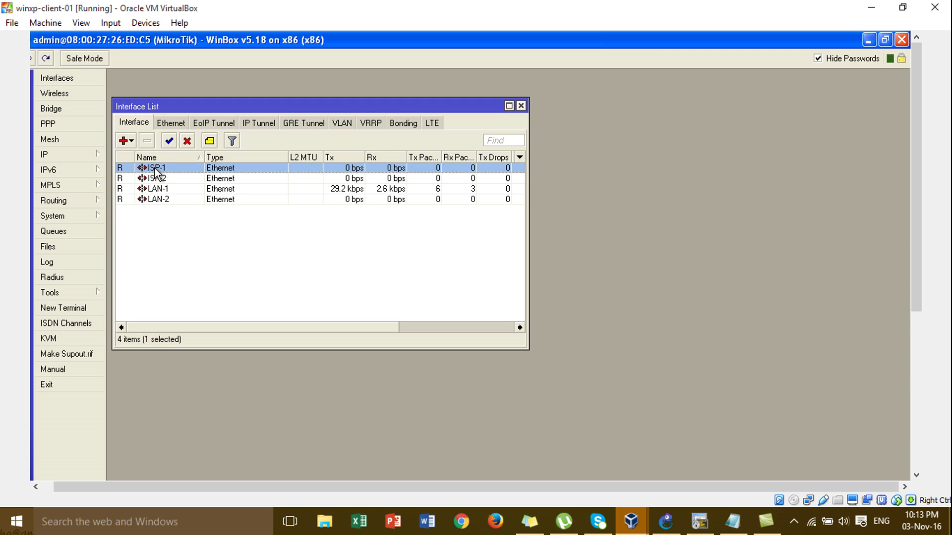
click(160, 179)
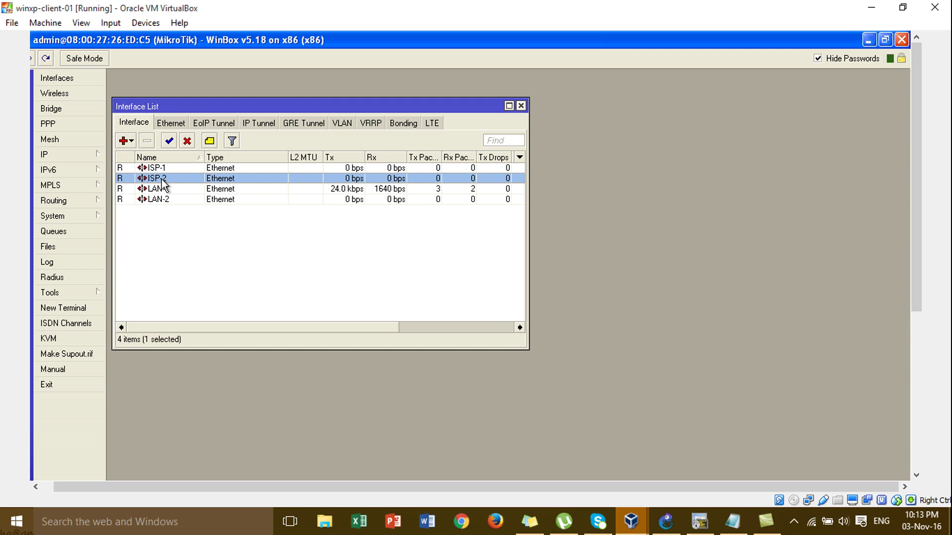
click(162, 168)
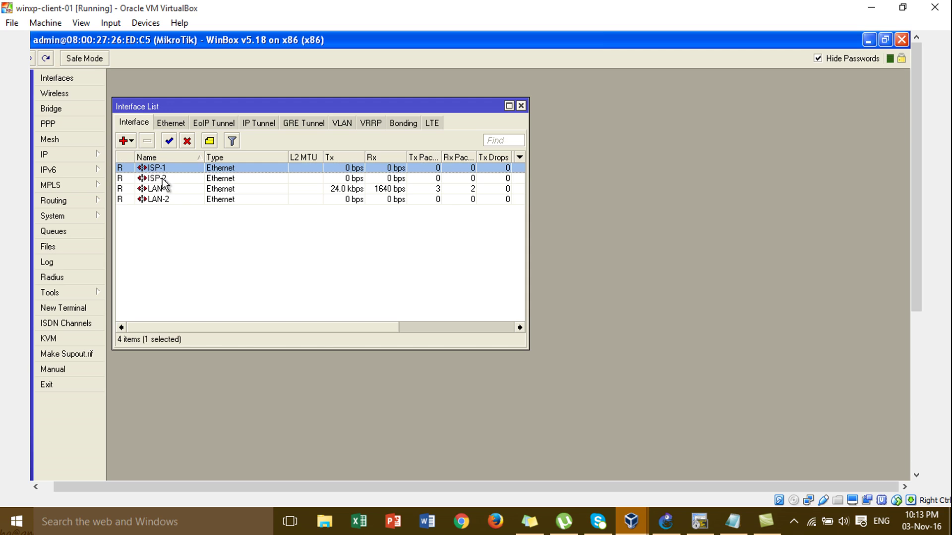
click(162, 180)
click(166, 189)
click(169, 199)
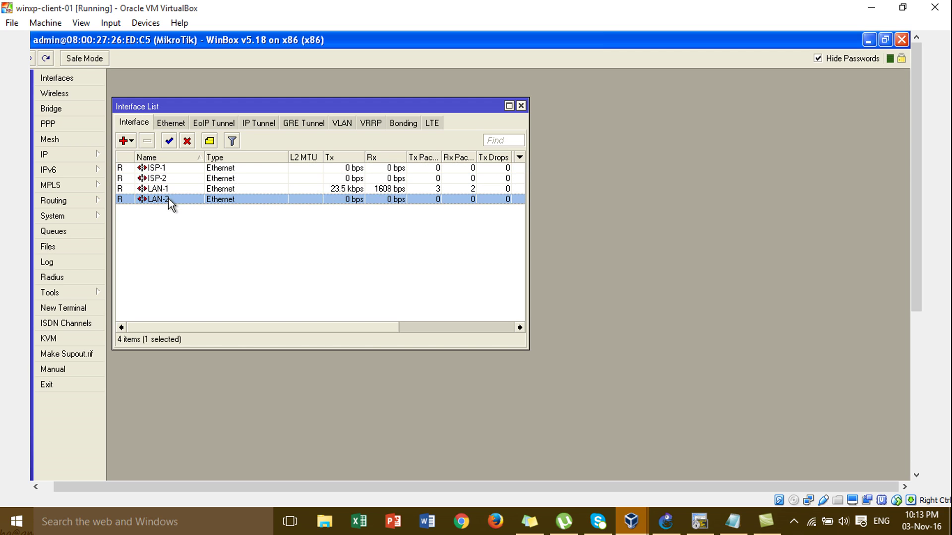
Check the GNS3 topology and the ISP-2 router console, and return to WinBox in winxp-client-01.
click(673, 528)
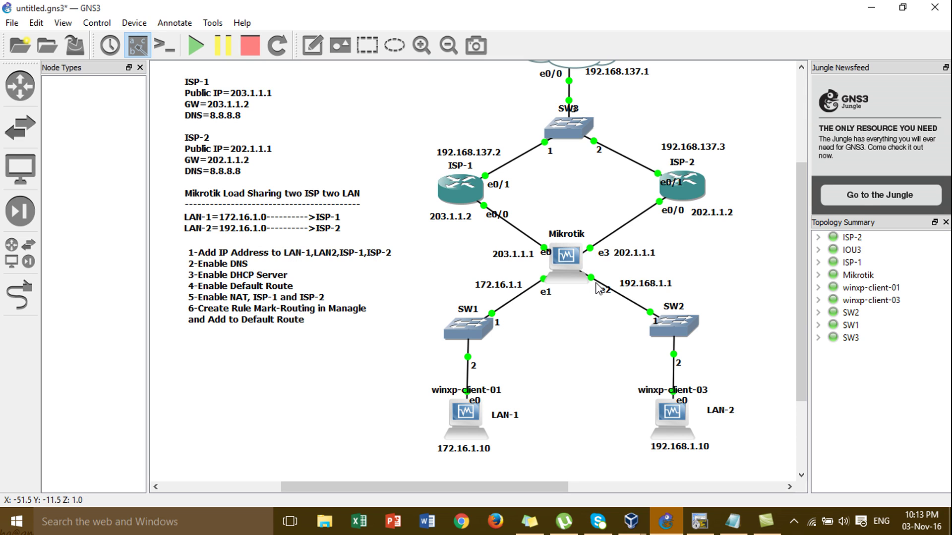
click(699, 522)
click(700, 522)
click(700, 522)
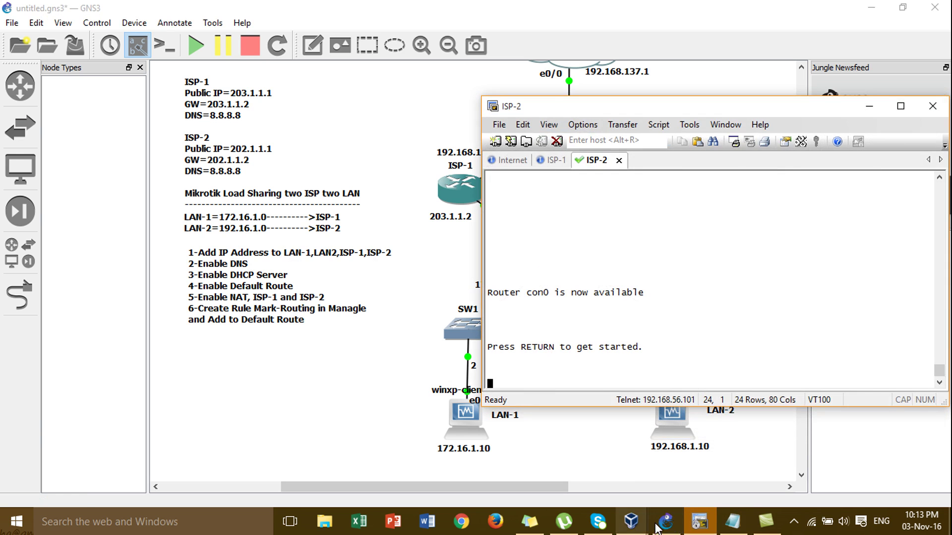
click(699, 525)
click(631, 522)
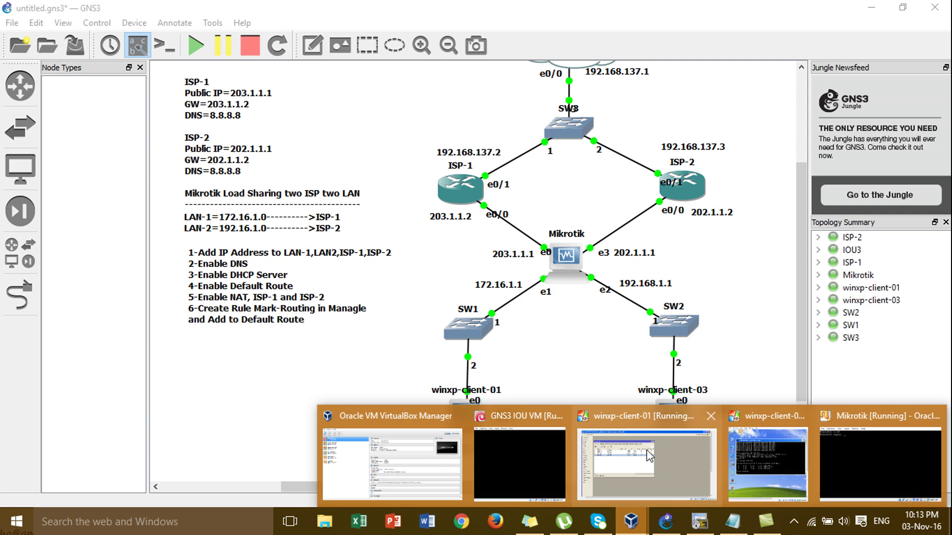
click(647, 461)
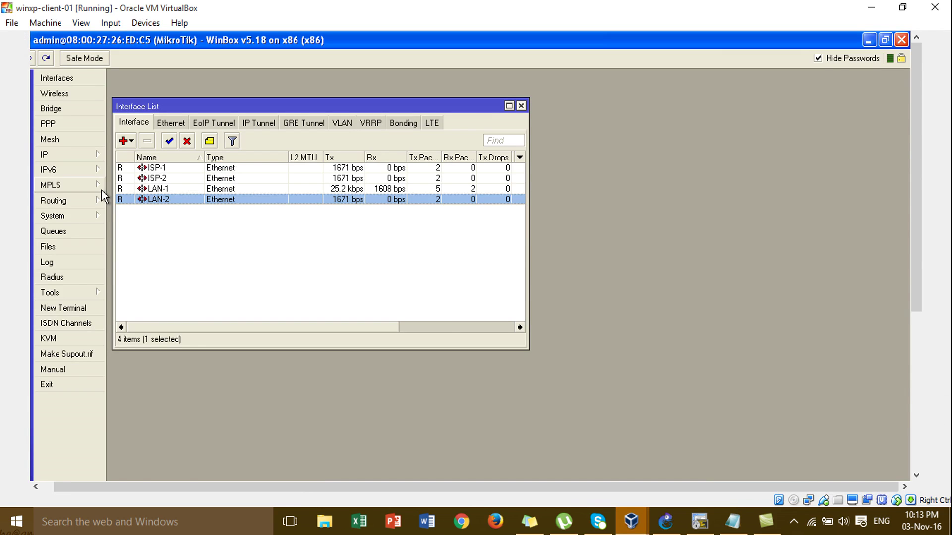
Open the router's IP address list and fill in a new address 172.16.1.1/24 for interface LAN-1.
click(69, 155)
click(127, 186)
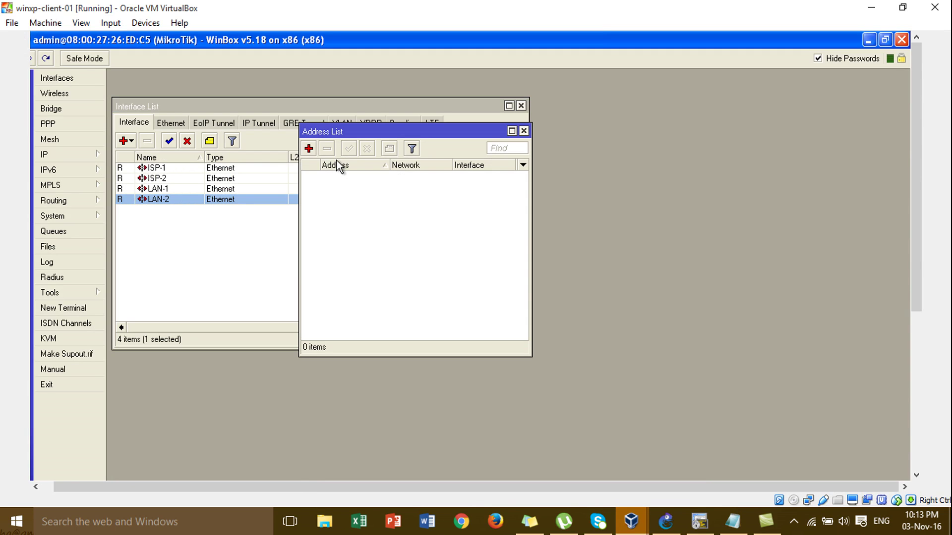
click(309, 149)
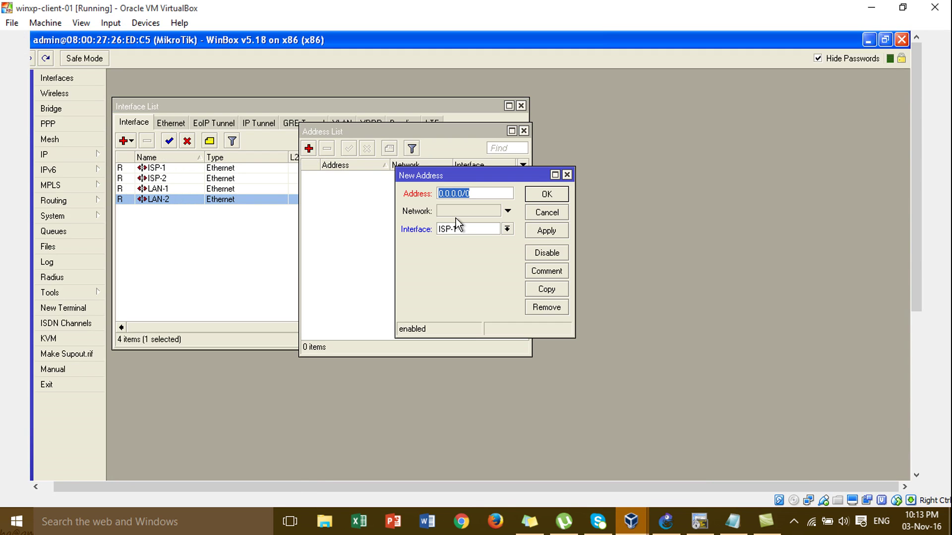
text(172.1)
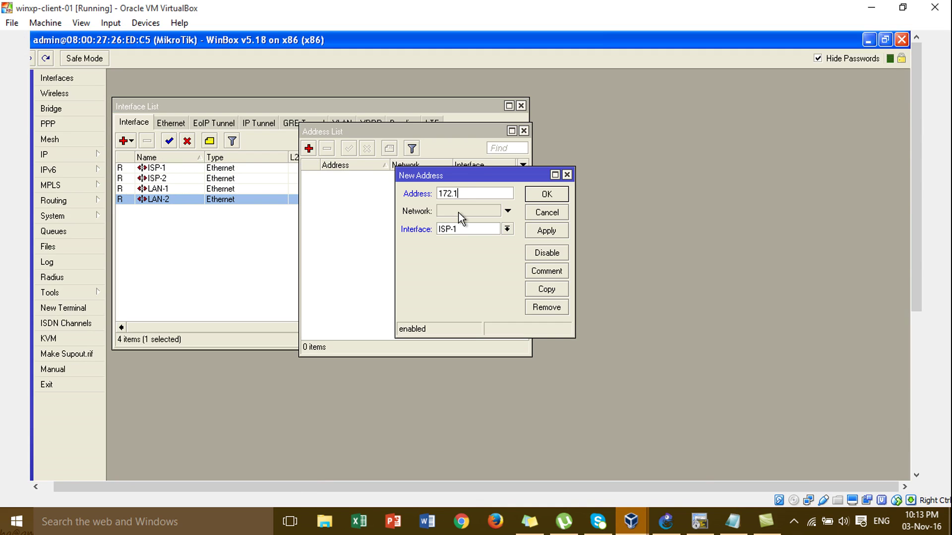
text(6.1.1/24)
click(470, 229)
click(478, 255)
drag(500, 195, 318, 187)
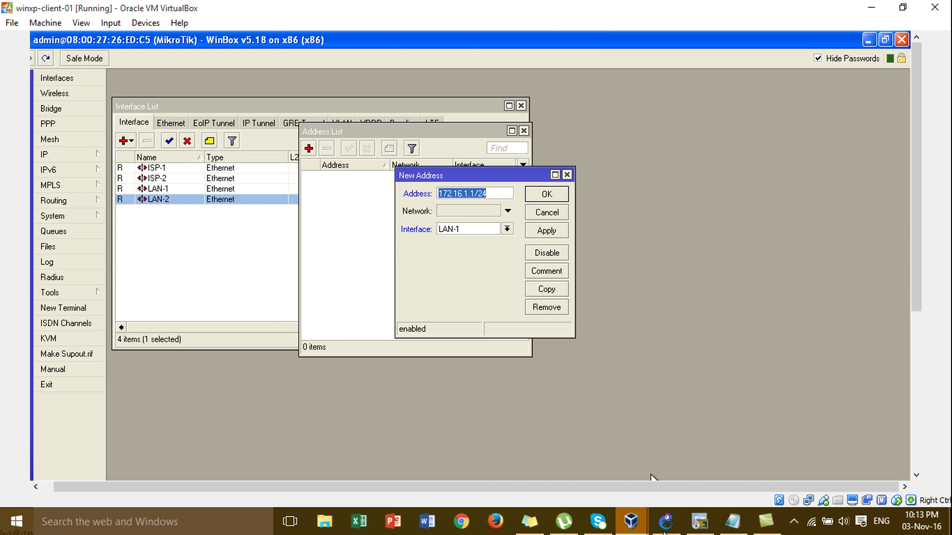
Check LAN-1's addressing in the GNS3 topology, and save the new LAN-1 address in WinBox.
click(666, 522)
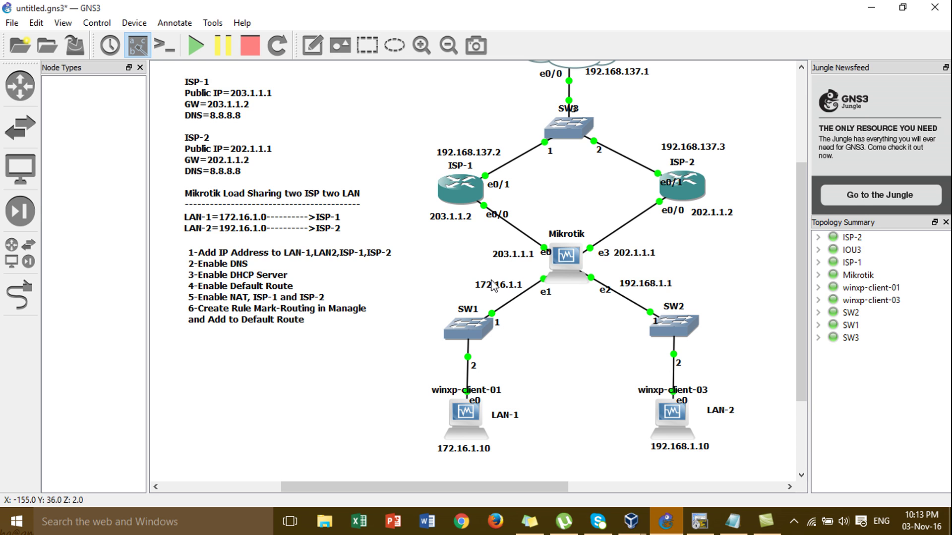
drag(471, 269, 525, 298)
drag(407, 347, 515, 457)
mouse_move(640, 518)
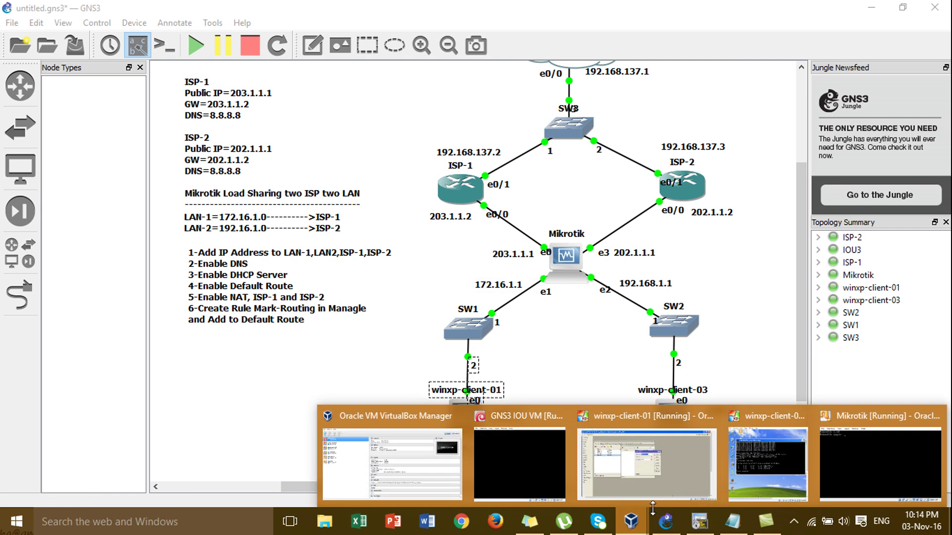
click(657, 461)
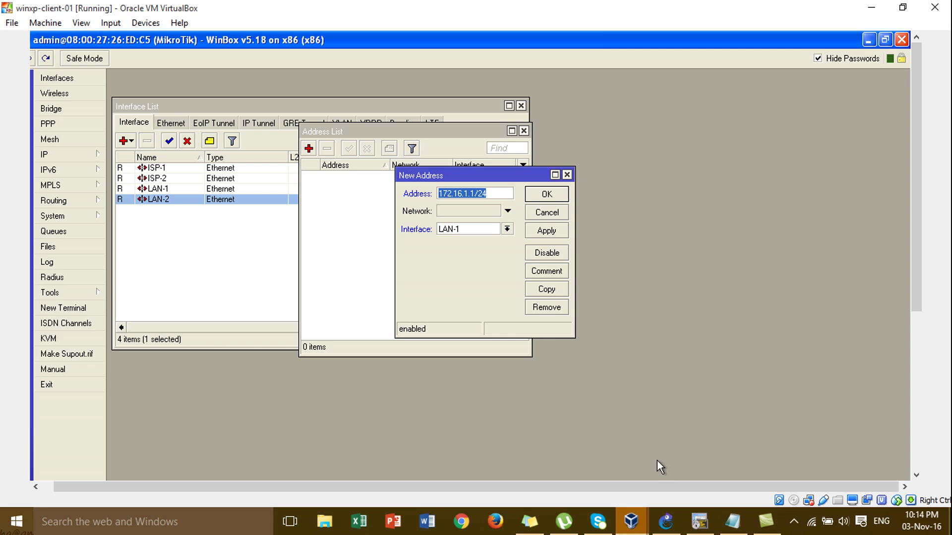
click(545, 231)
click(546, 196)
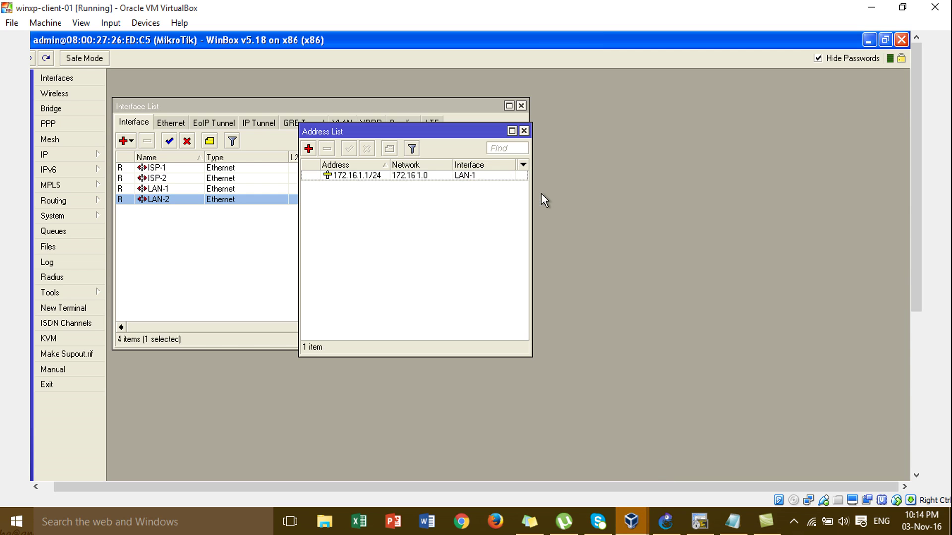
Add the IP address 192.168.1.1/24 to interface LAN-2 and save it.
click(308, 148)
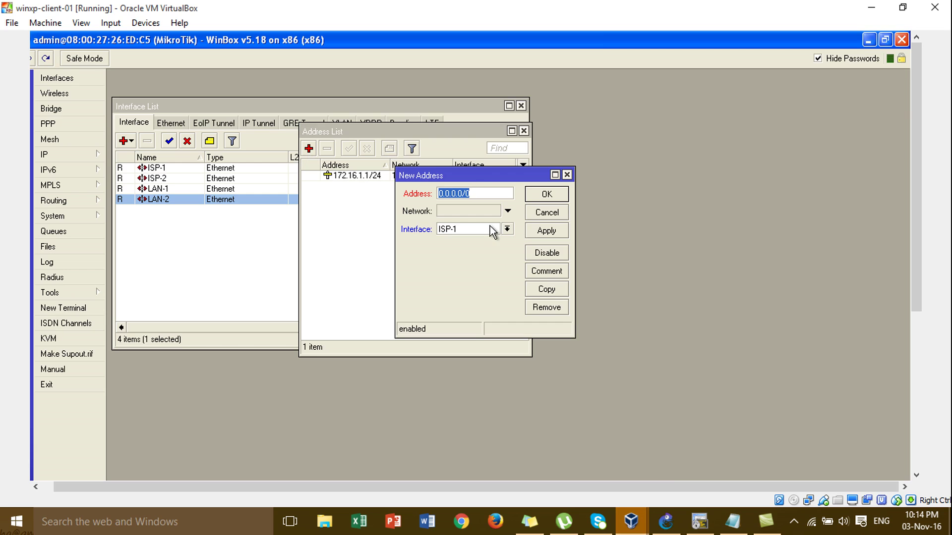
text(192.16)
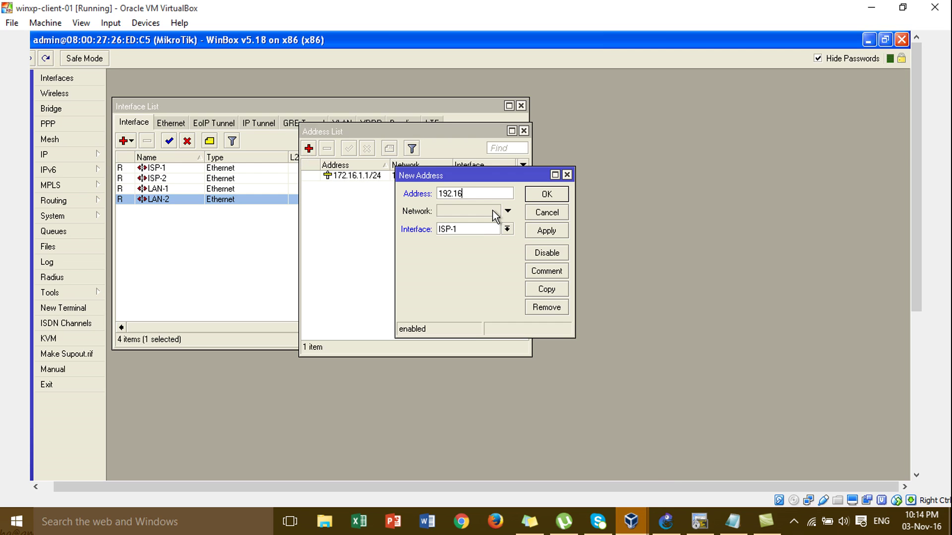
text(8.1.1/24)
click(507, 228)
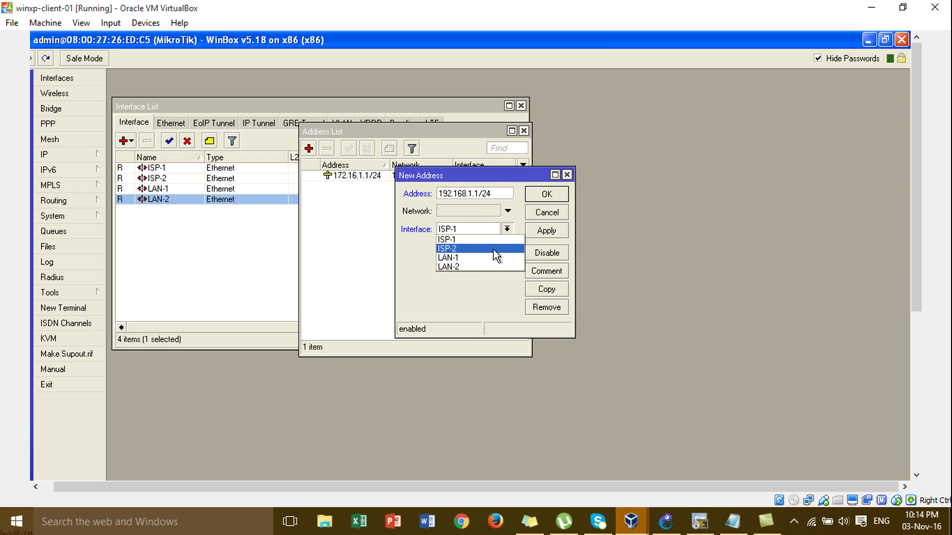
click(495, 267)
click(546, 231)
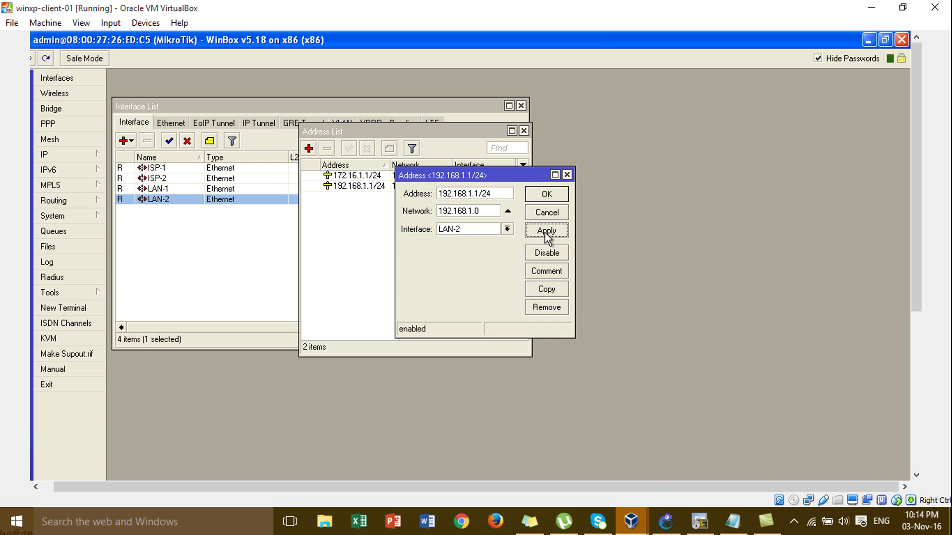
click(547, 196)
Check LAN-2's addressing around SW2 in the GNS3 topology, and return to WinBox in winxp-client-01.
click(667, 522)
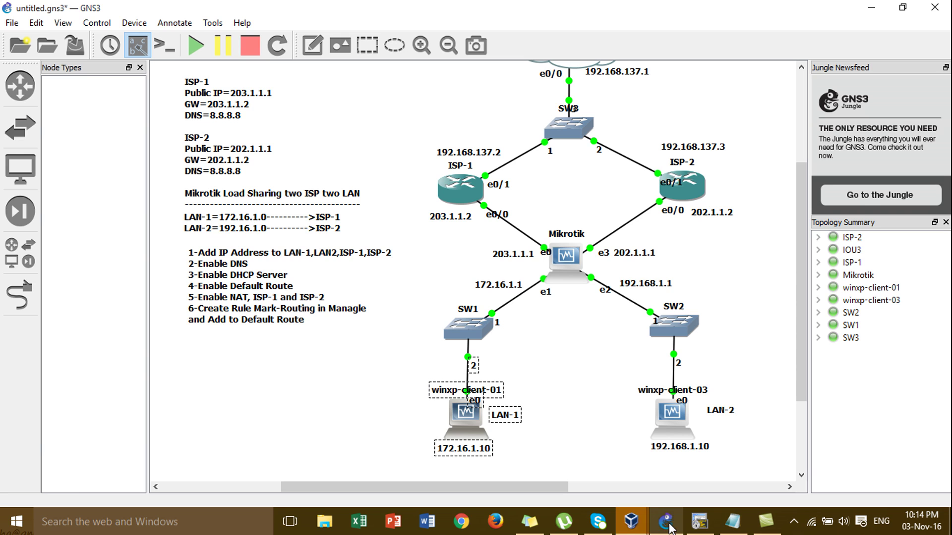
drag(689, 266, 626, 313)
drag(617, 272, 704, 377)
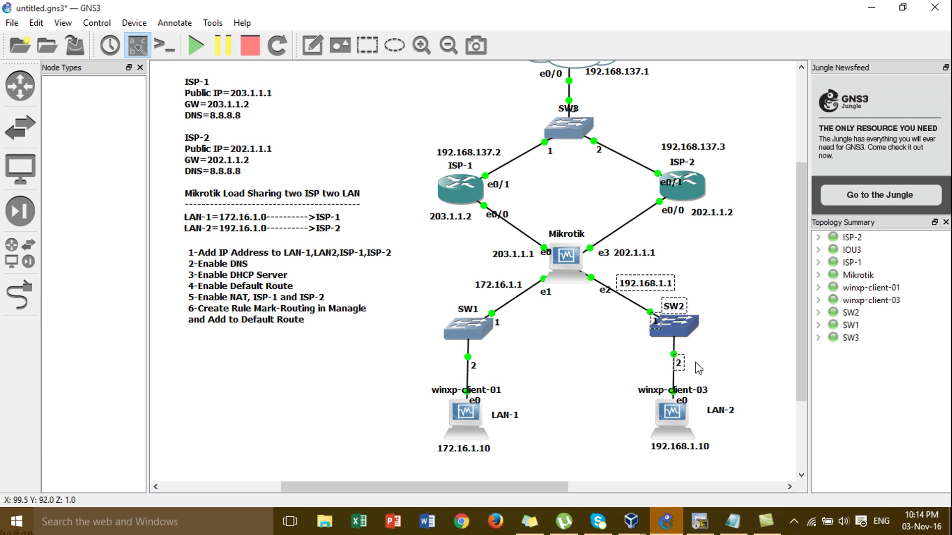
click(631, 521)
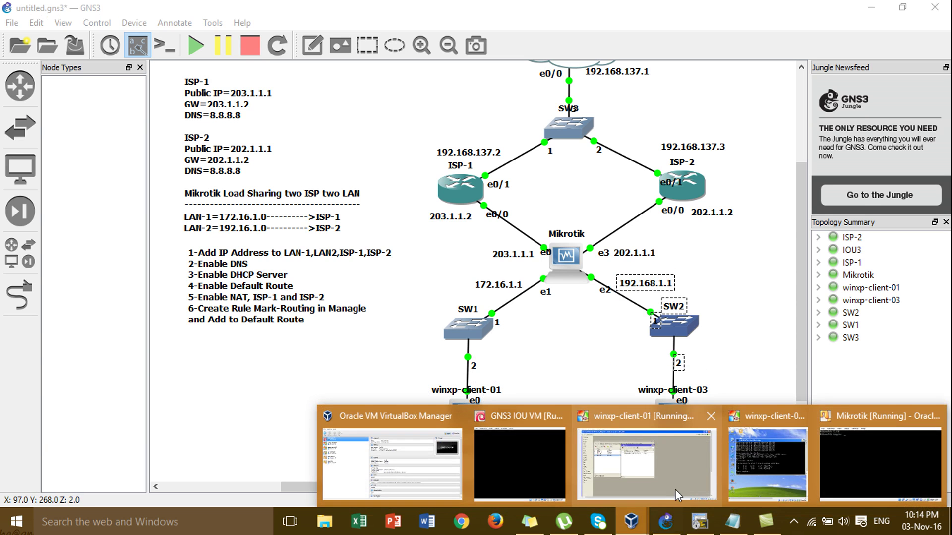
click(653, 454)
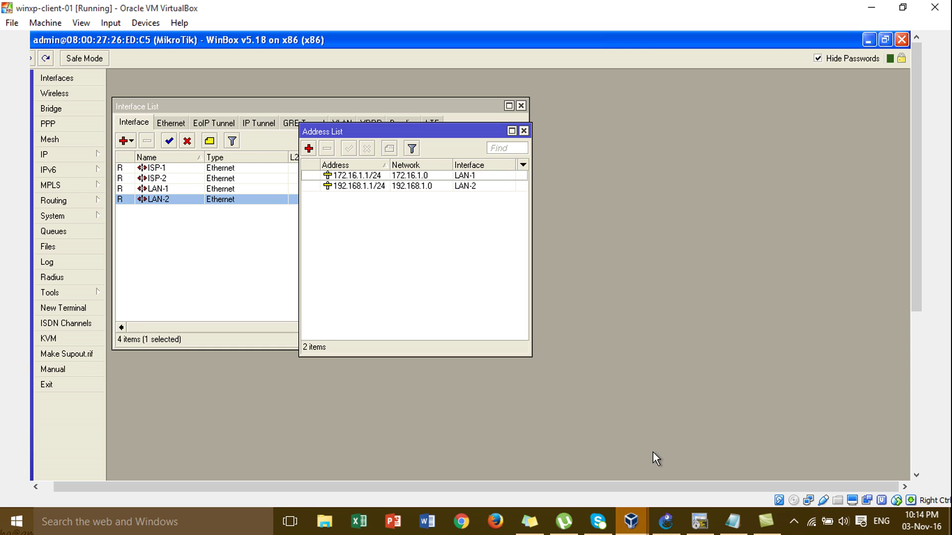
Add the IP address 203.1.1.1/24 to interface ISP-1 and save it.
click(308, 149)
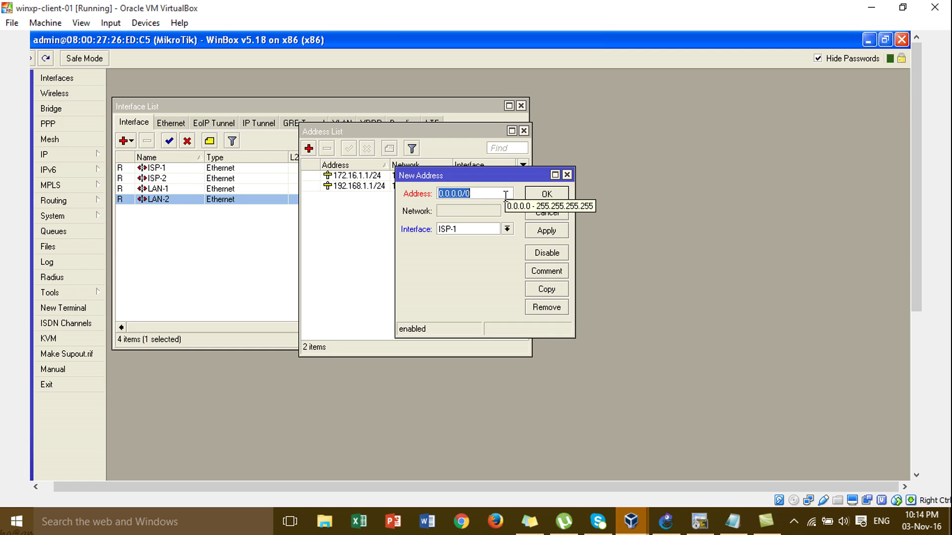
text(192.)
key(BackSpace)
key(BackSpace)
key(BackSpace)
key(BackSpace)
text(203.1.1.1/24)
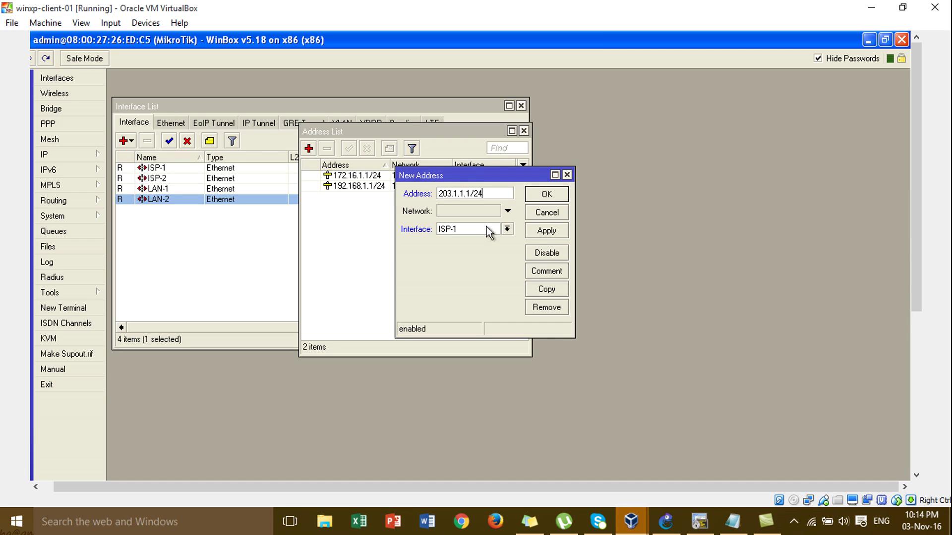
click(546, 231)
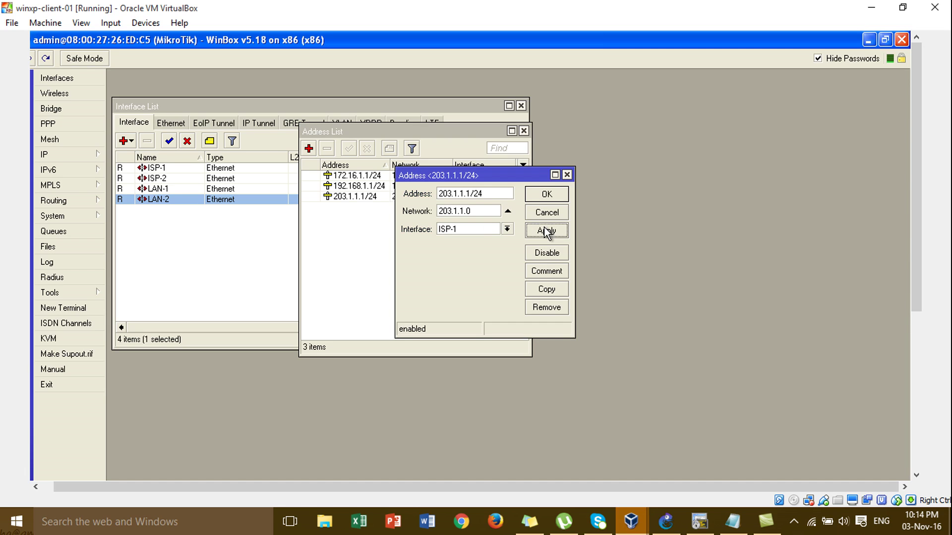
click(545, 194)
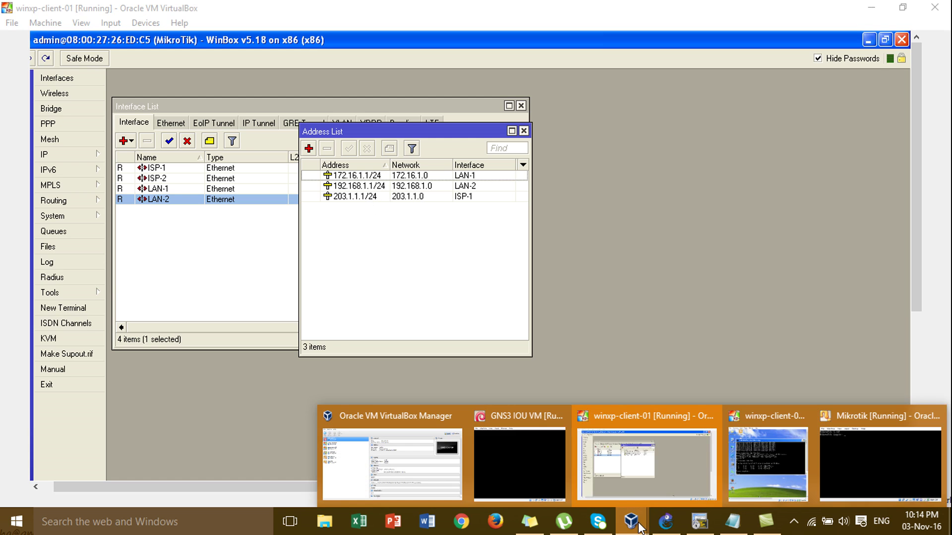
Check the ISP-1 and ISP-2 public addresses in the GNS3 notes and topology, and return to WinBox in winxp-client-01.
click(665, 520)
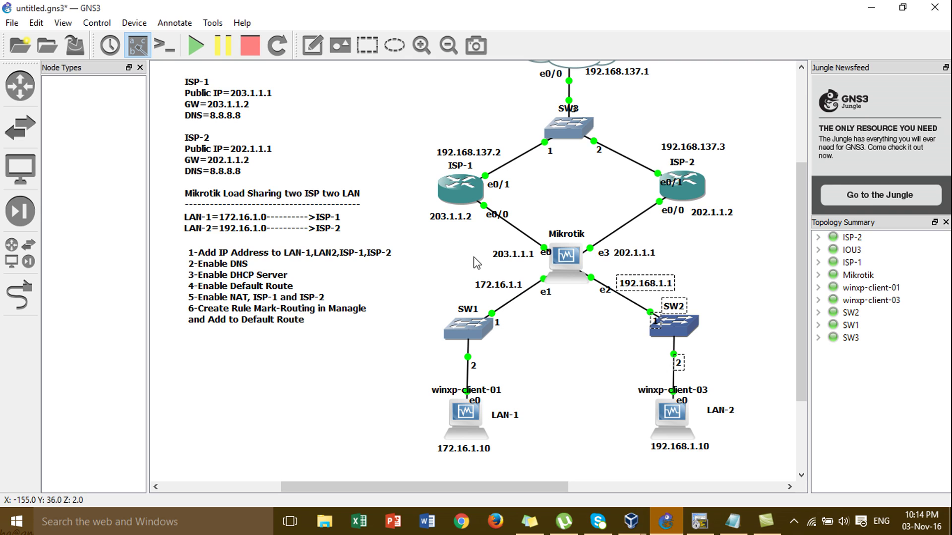
mouse_move(256, 84)
mouse_down()
mouse_move(262, 92)
mouse_move(253, 80)
mouse_up()
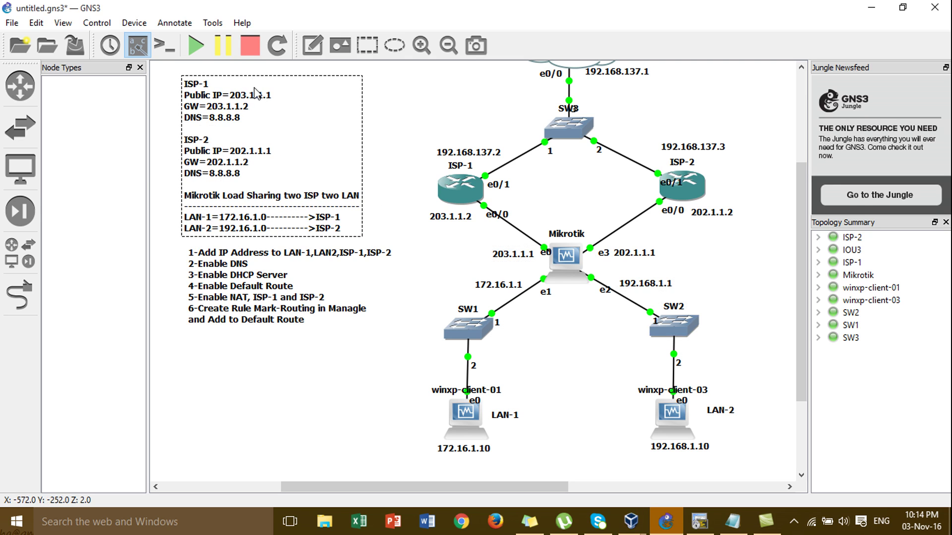
click(405, 129)
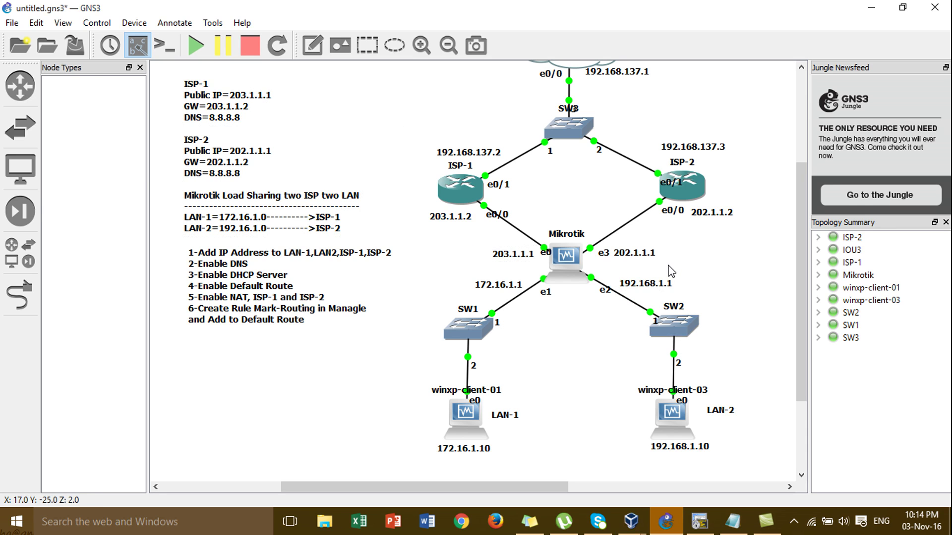
drag(677, 263, 634, 248)
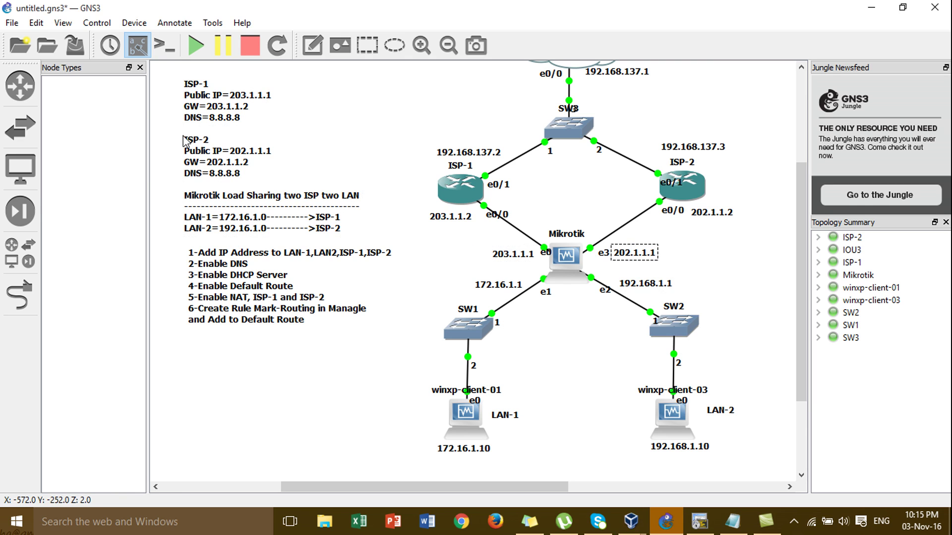
click(631, 520)
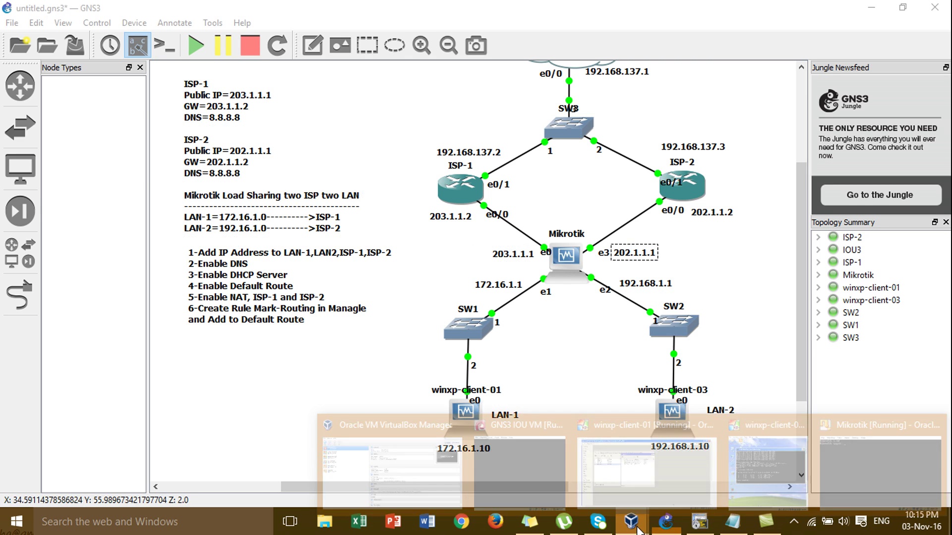
click(648, 481)
Add the IP address 202.1.1.1/24 to interface ISP-2 and save it.
click(309, 149)
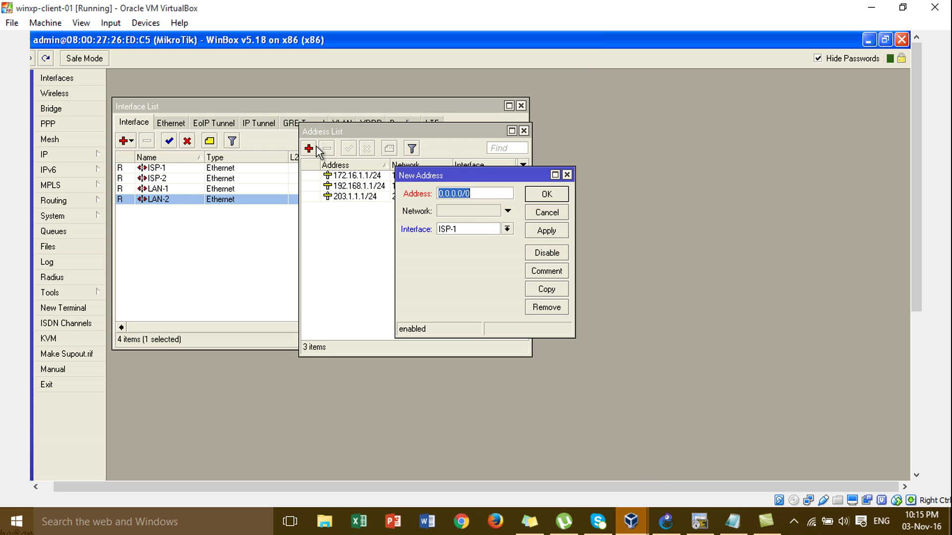
text(202.)
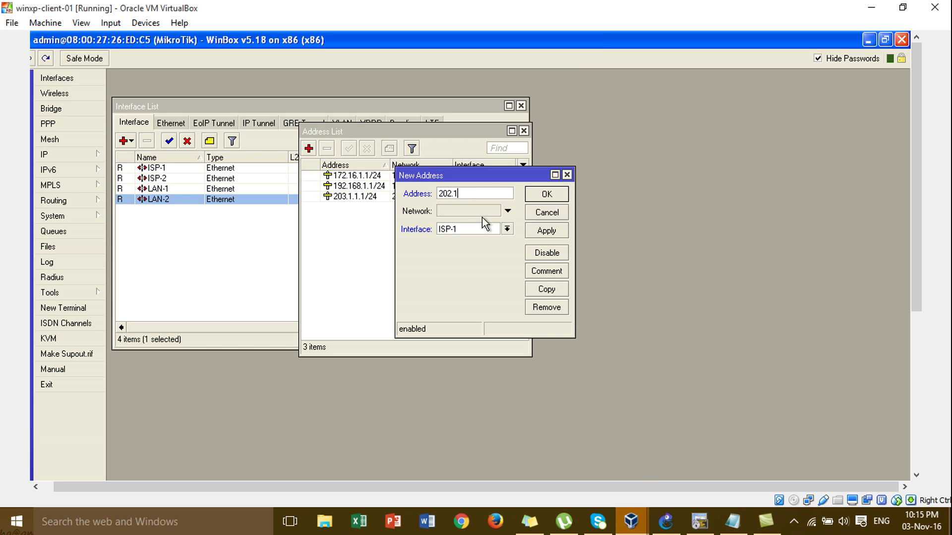
text(1.1.1/24)
click(492, 231)
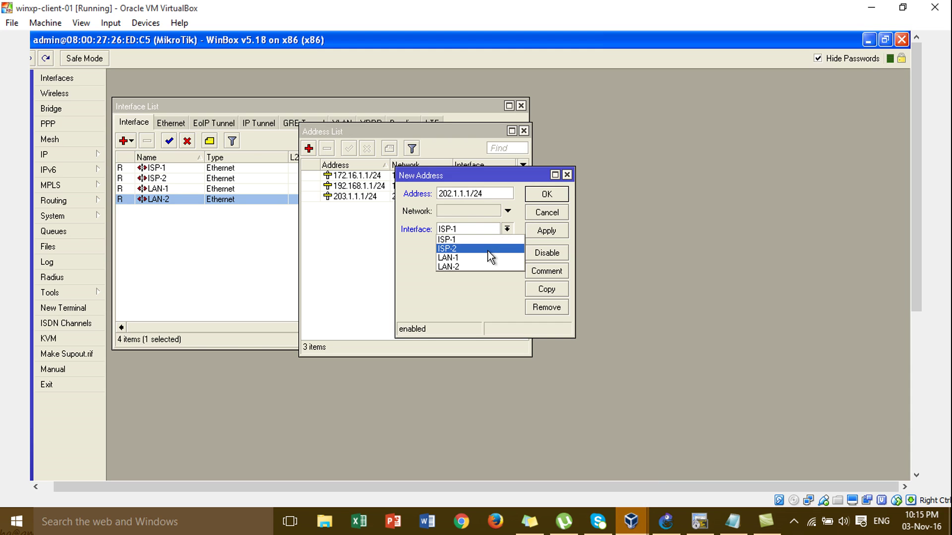
click(488, 251)
click(547, 232)
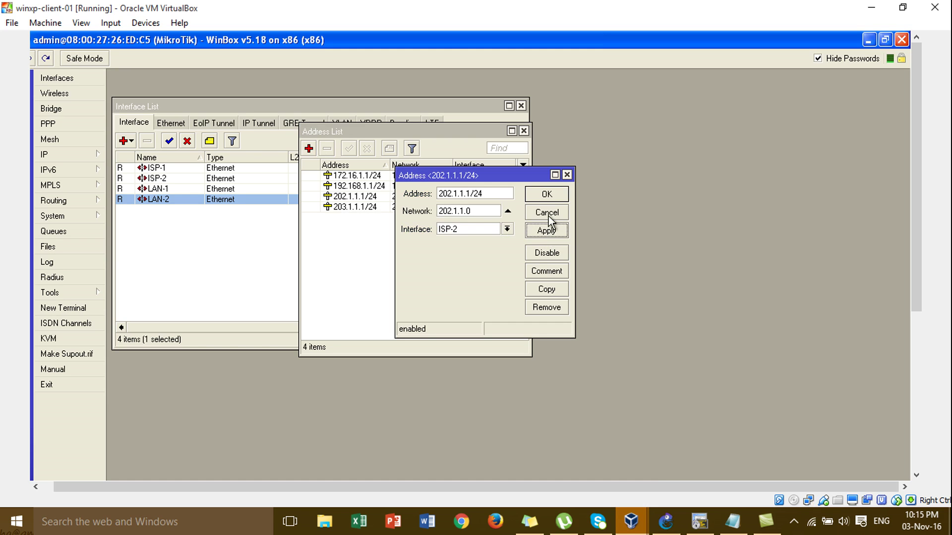
click(550, 196)
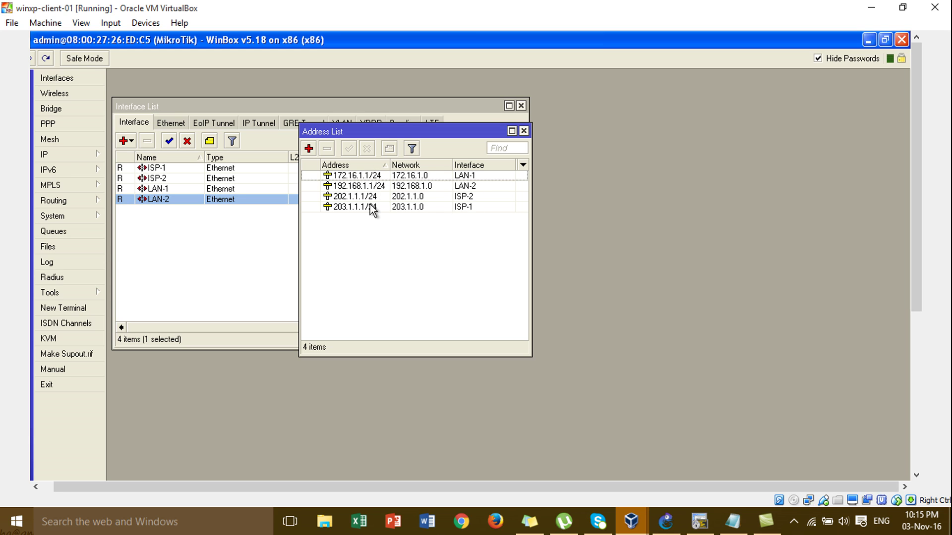
Check the configuration task list in GNS3, and close the Address List and Interface List back in WinBox.
click(665, 522)
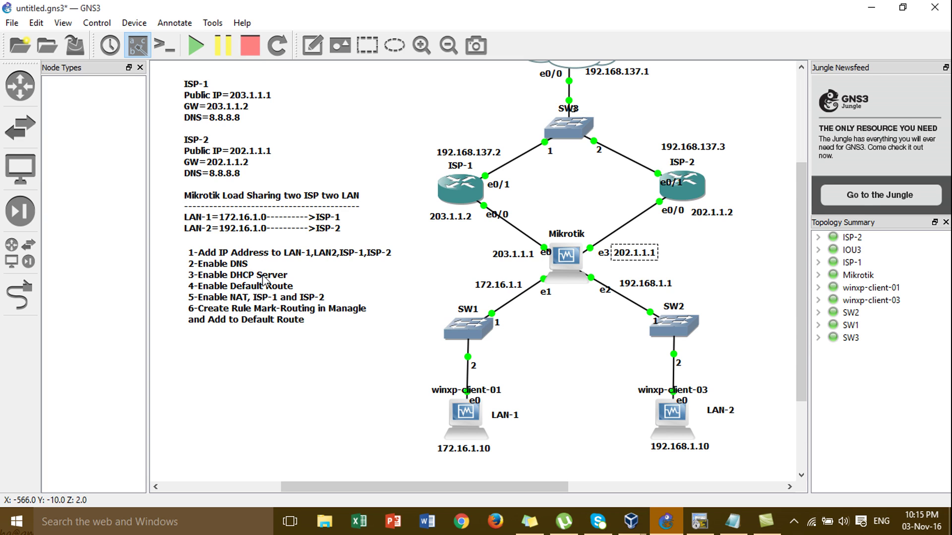
click(631, 521)
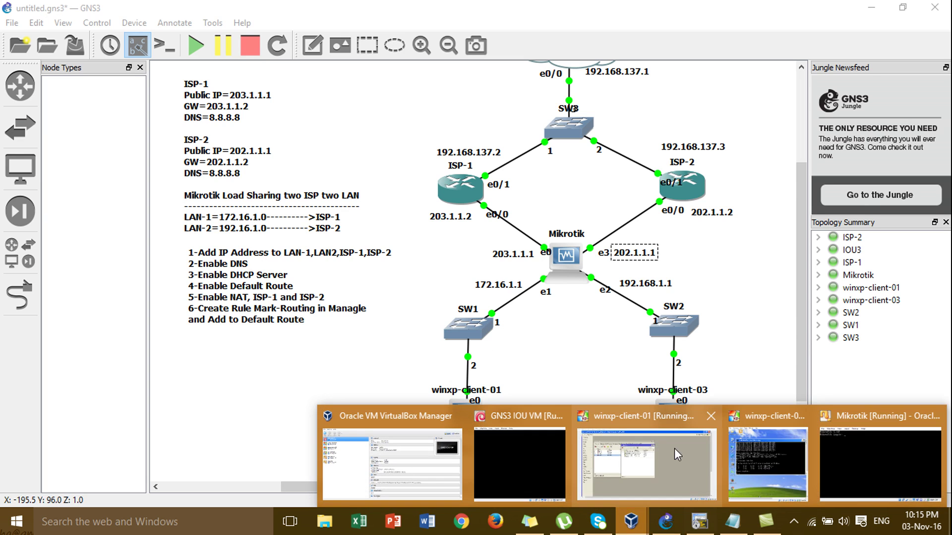
click(693, 502)
click(524, 131)
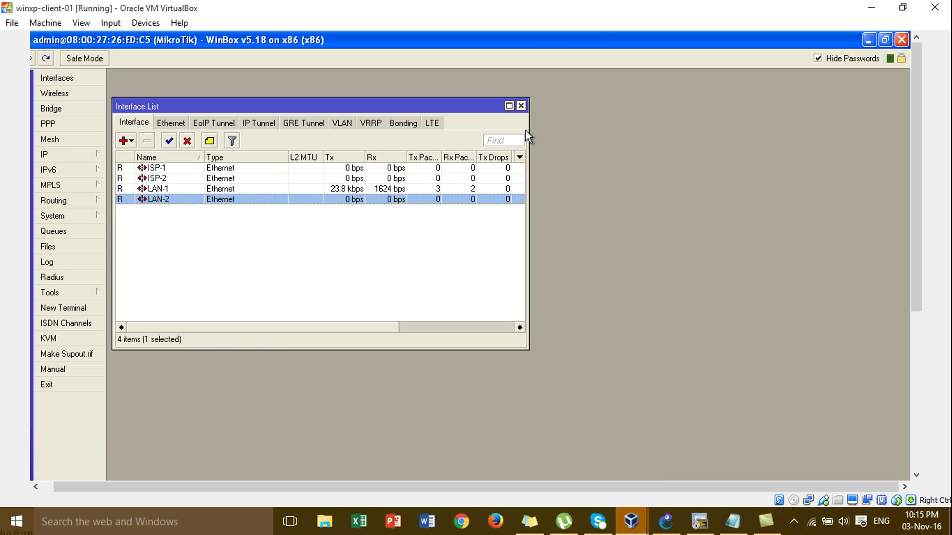
click(522, 107)
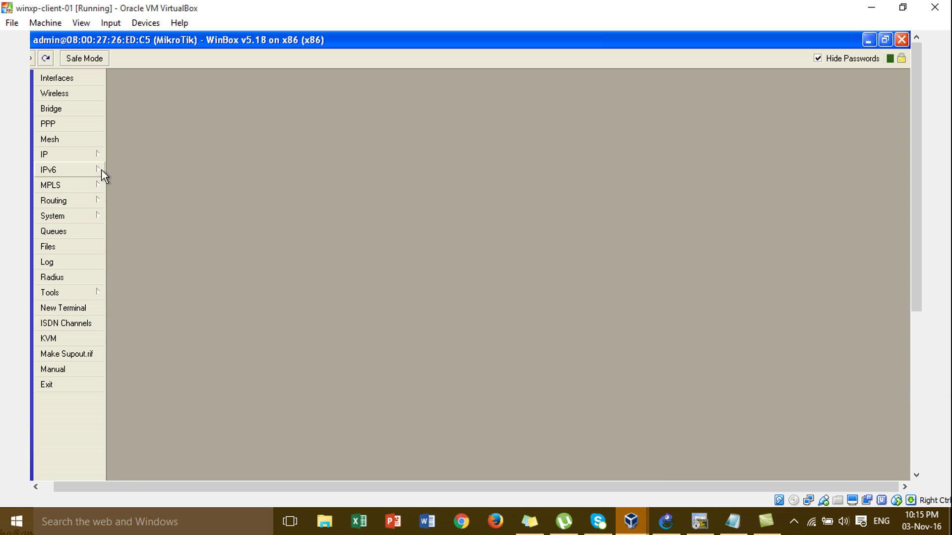
Set the router's DNS server to 8.8.8.8, checking the value in the GNS3 notes, and save the DNS settings.
click(90, 155)
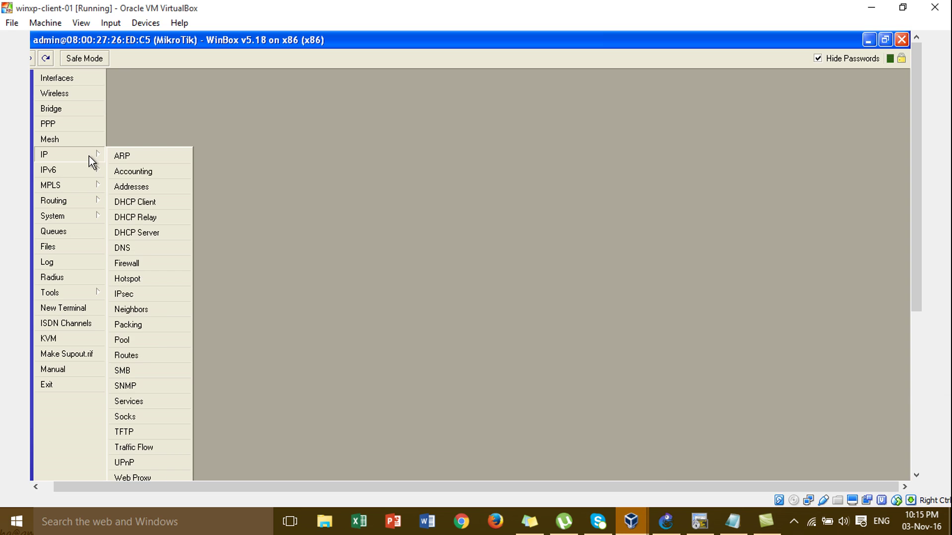
click(146, 247)
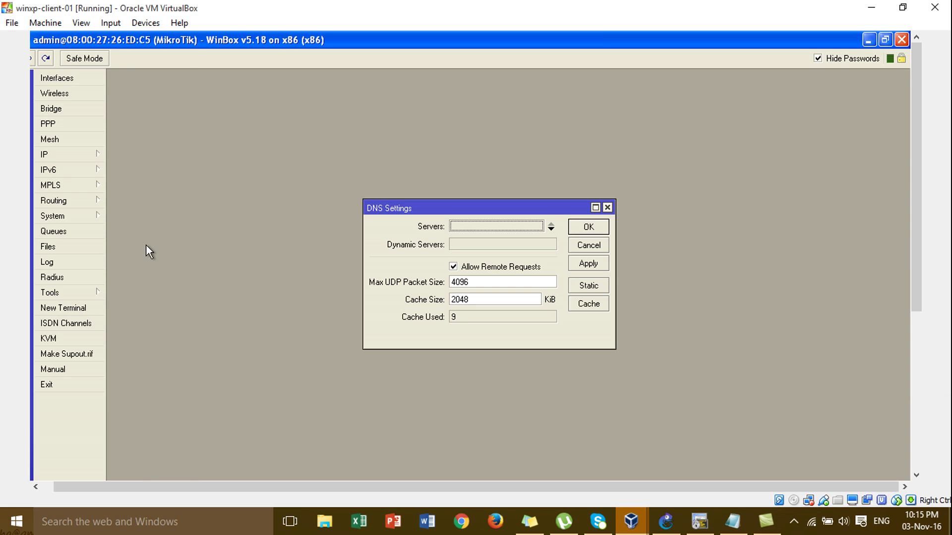
click(516, 225)
click(665, 522)
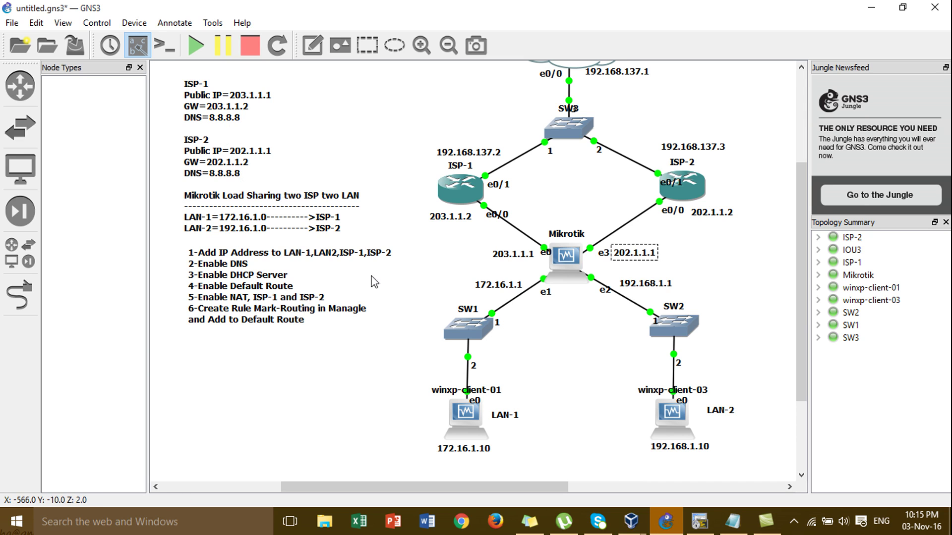
mouse_move(631, 520)
click(640, 475)
text(8.8.8.)
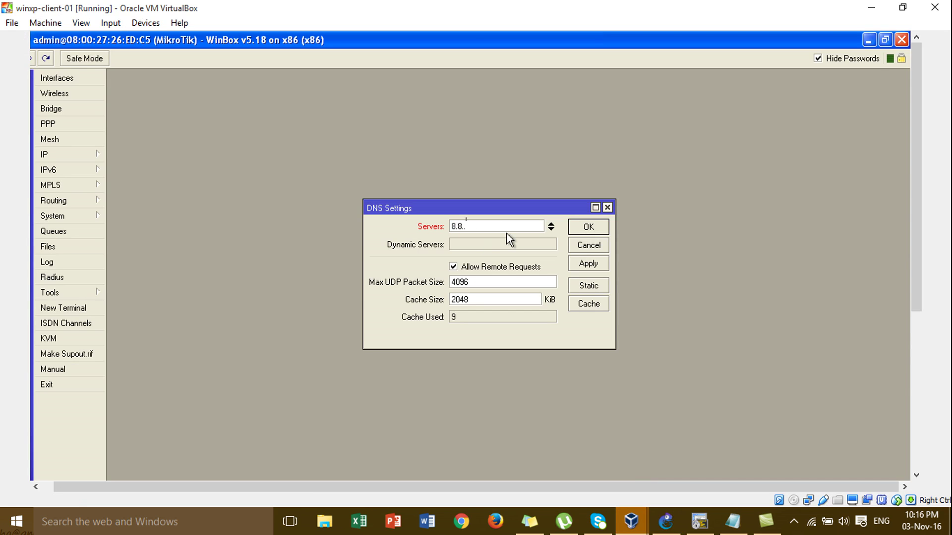
text(8)
click(589, 230)
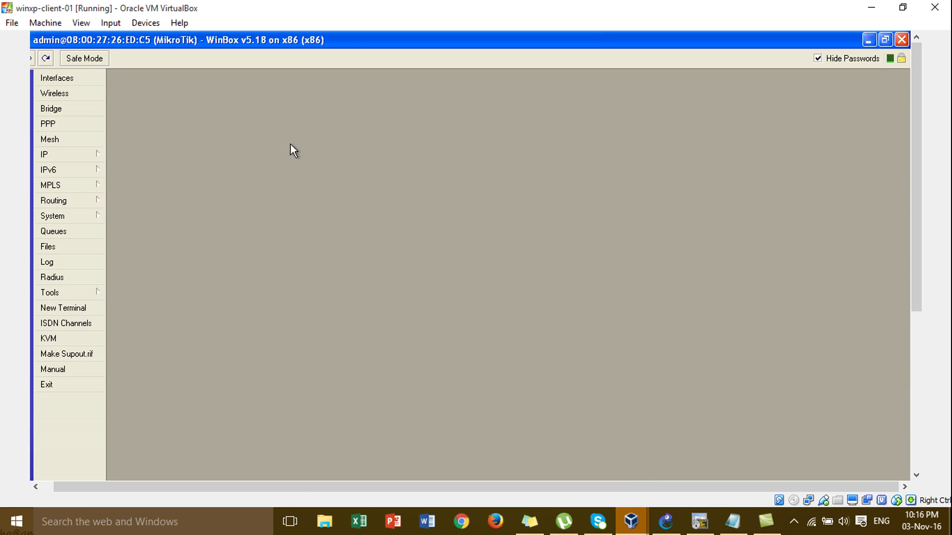
Start the DHCP server setup on interface LAN-1, accepting the suggested address space and gateway.
click(76, 153)
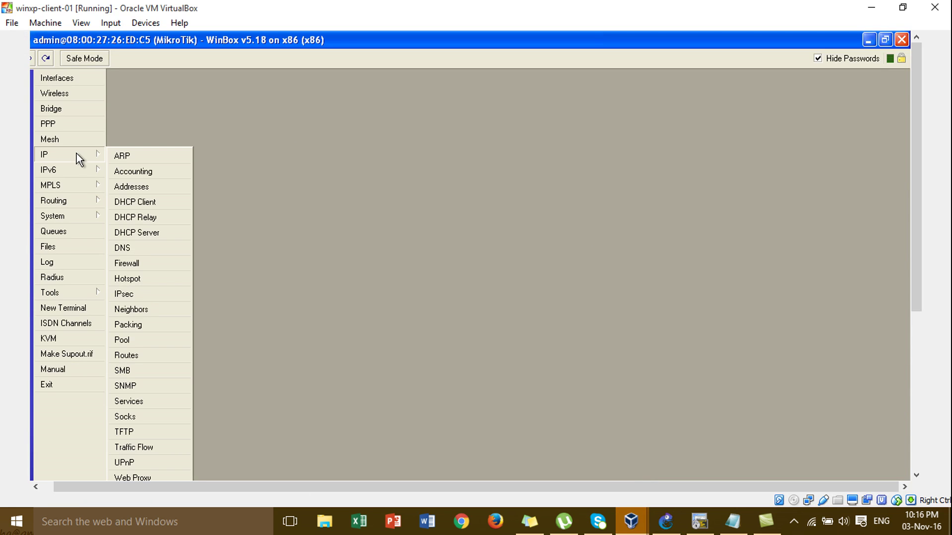
click(153, 233)
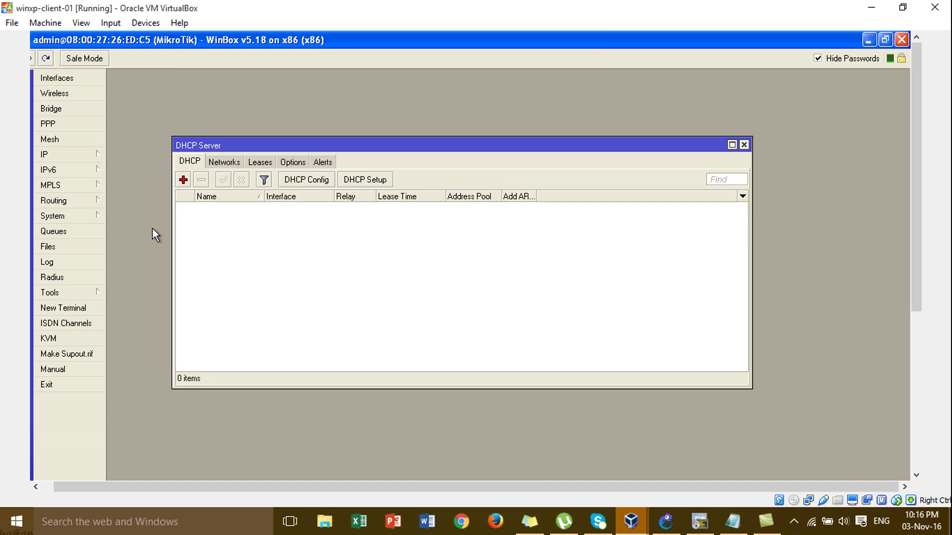
click(370, 181)
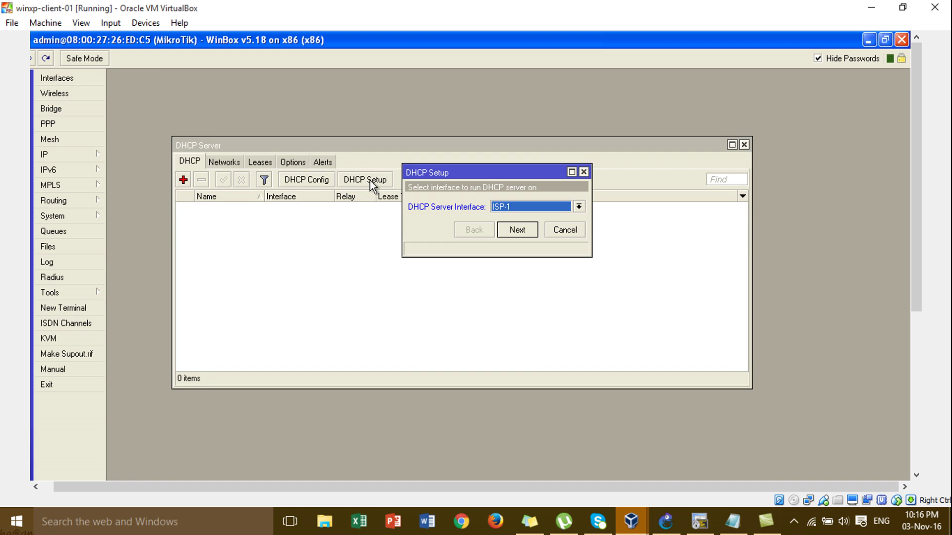
click(546, 208)
click(547, 234)
click(517, 230)
click(517, 230)
click(517, 230)
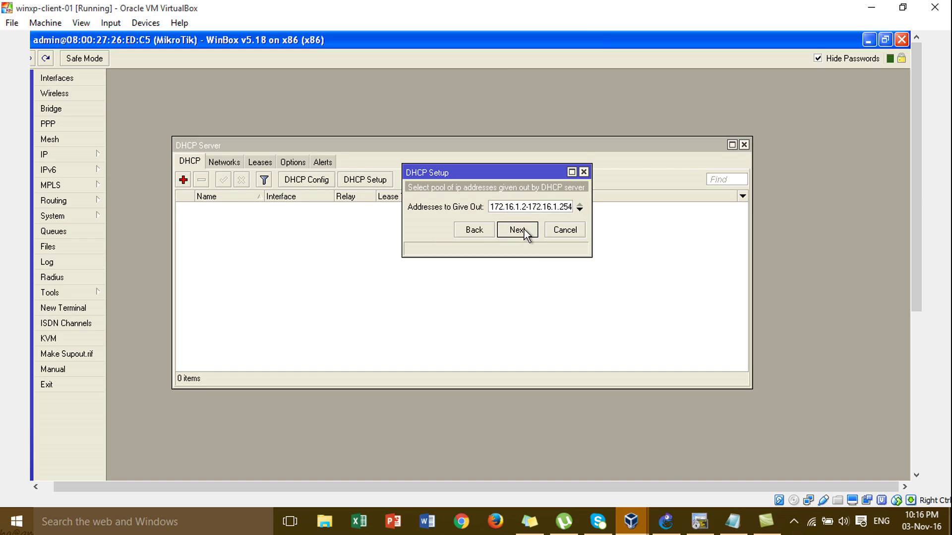
Set the LAN-1 DHCP pool to 172.16.1.10-172.16.1.15 and finish the setup with the remaining default values.
click(521, 205)
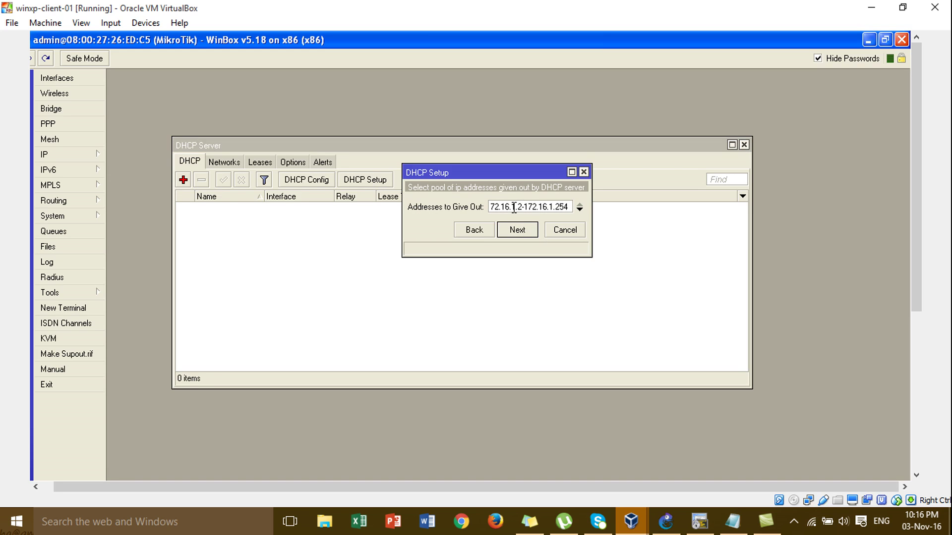
double_click(501, 208)
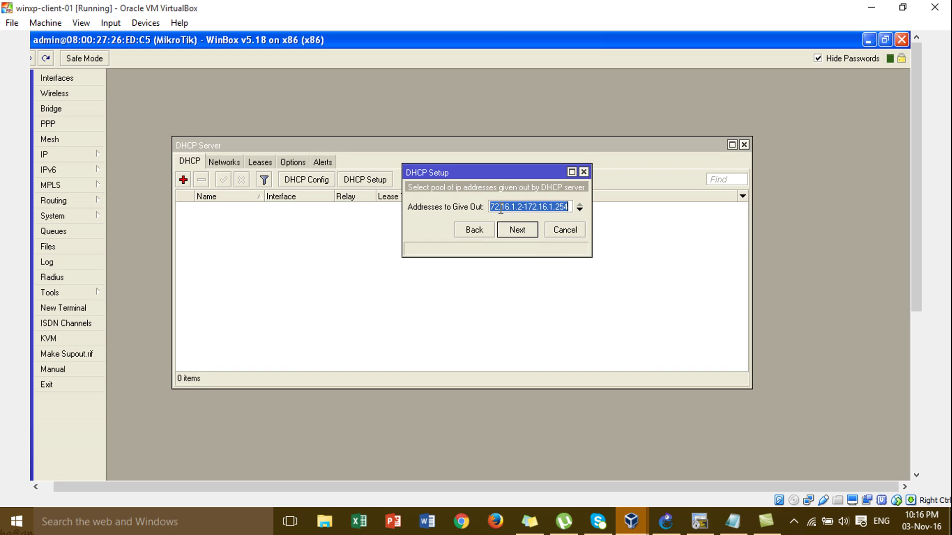
click(523, 208)
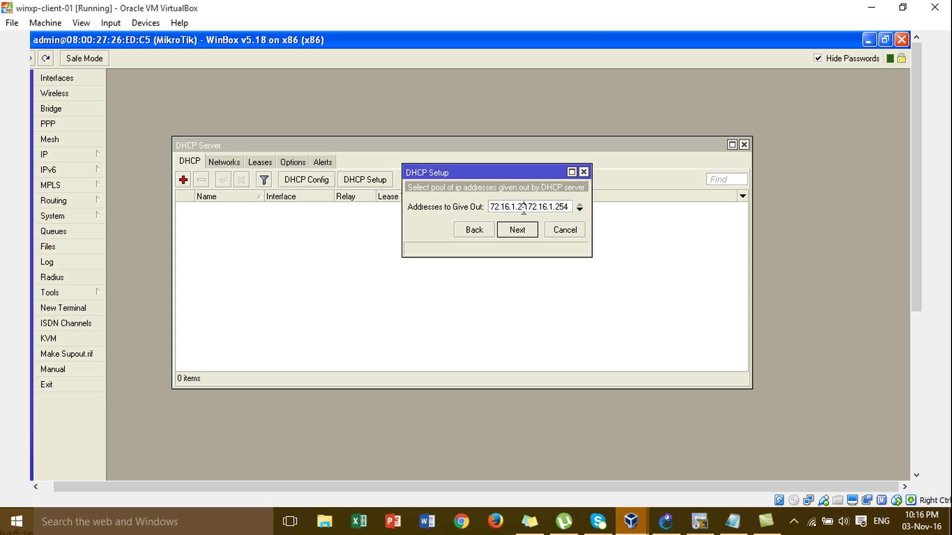
text(10)
drag(560, 205, 574, 206)
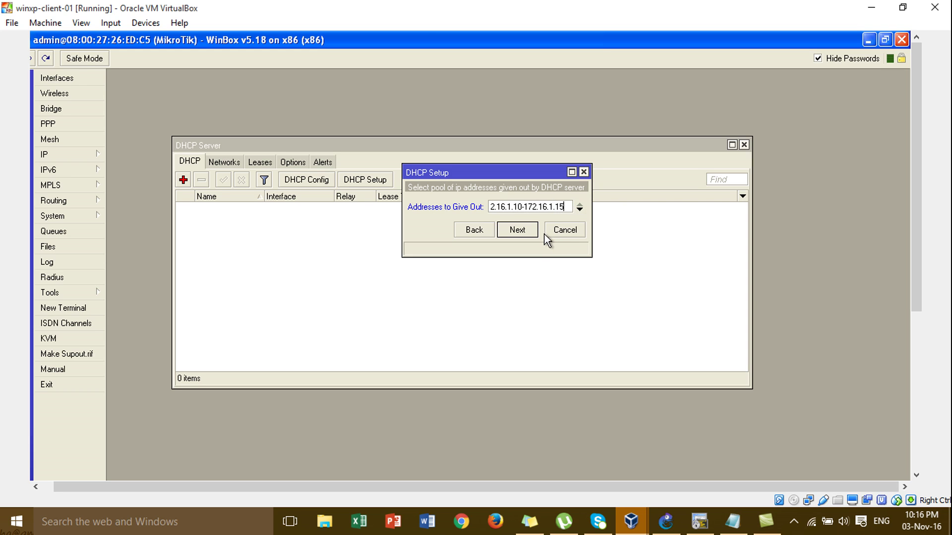
click(528, 233)
click(517, 230)
click(518, 230)
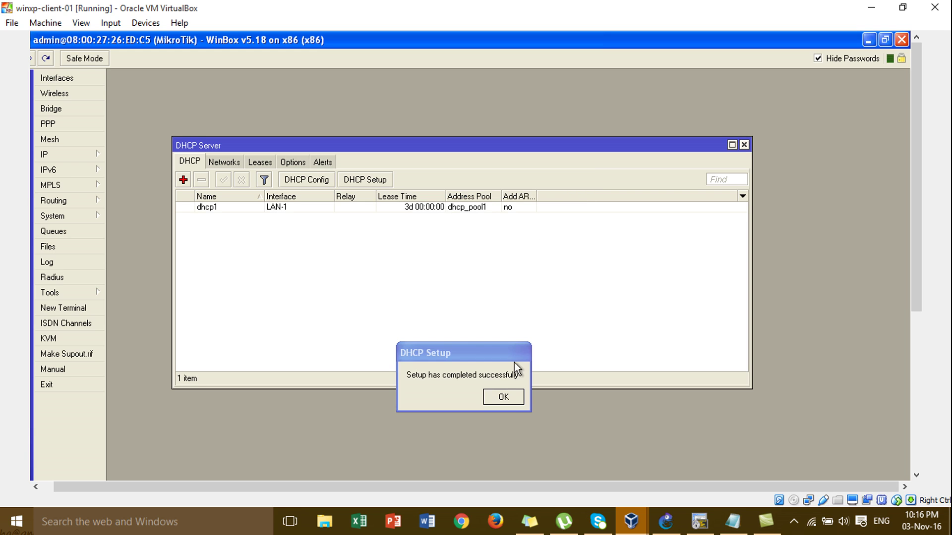
click(509, 398)
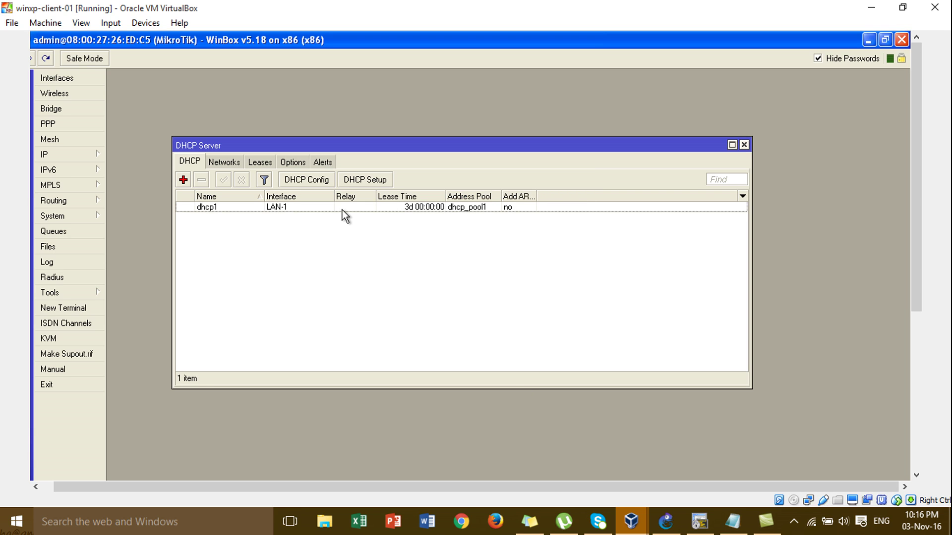
click(183, 180)
drag(468, 277, 473, 128)
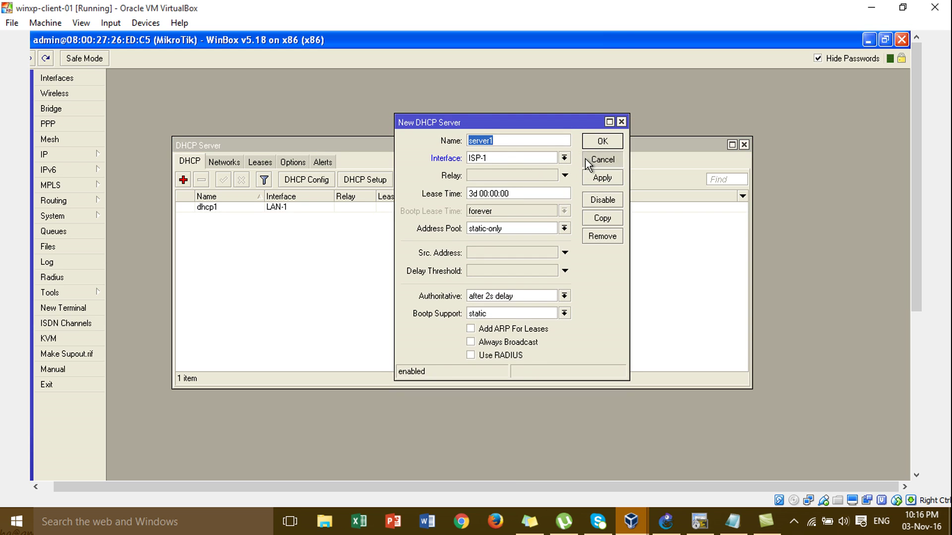
click(602, 160)
Start the DHCP server setup on interface LAN-2, accepting the suggested address space and gateway.
click(383, 185)
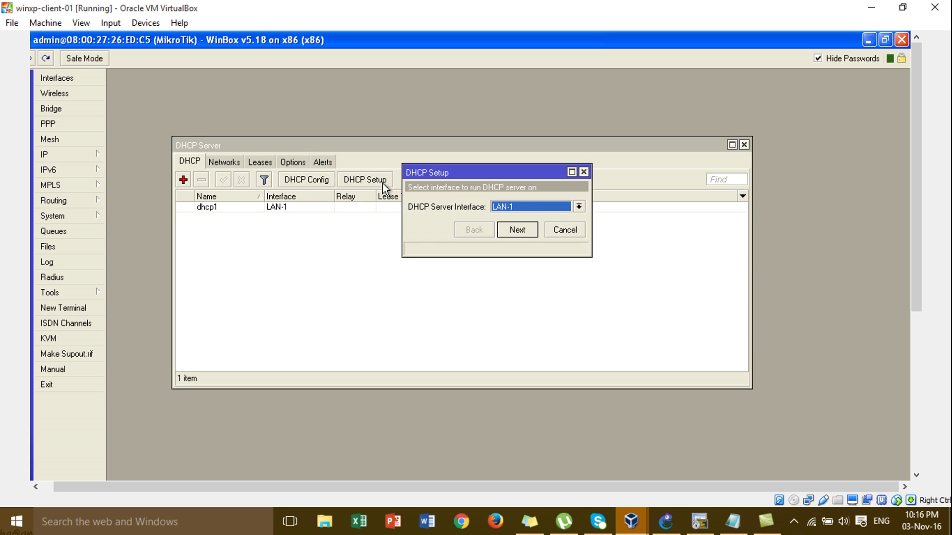
click(523, 206)
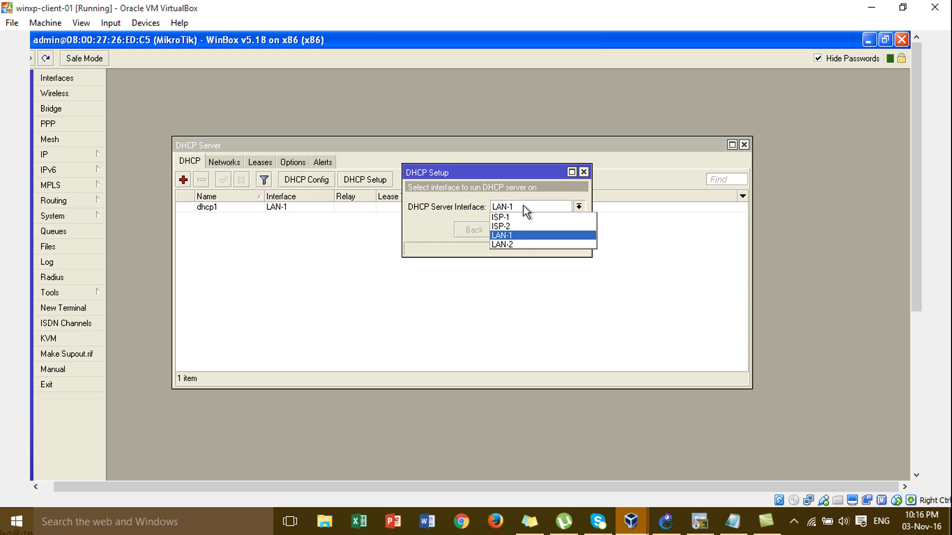
click(527, 242)
click(521, 236)
click(521, 236)
click(521, 236)
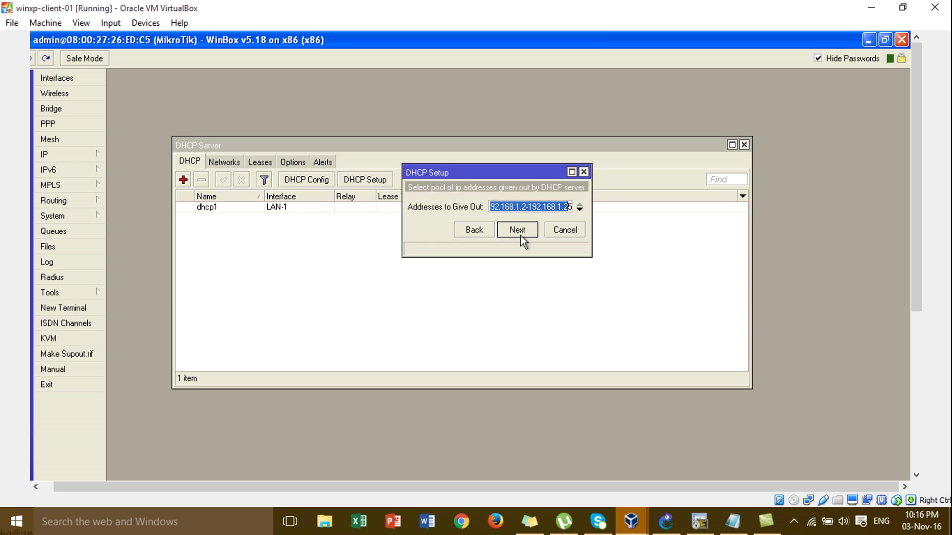
Set the LAN-2 DHCP pool to 192.168.1.10-192.168.1.15 and finish the setup with the remaining default values.
click(526, 204)
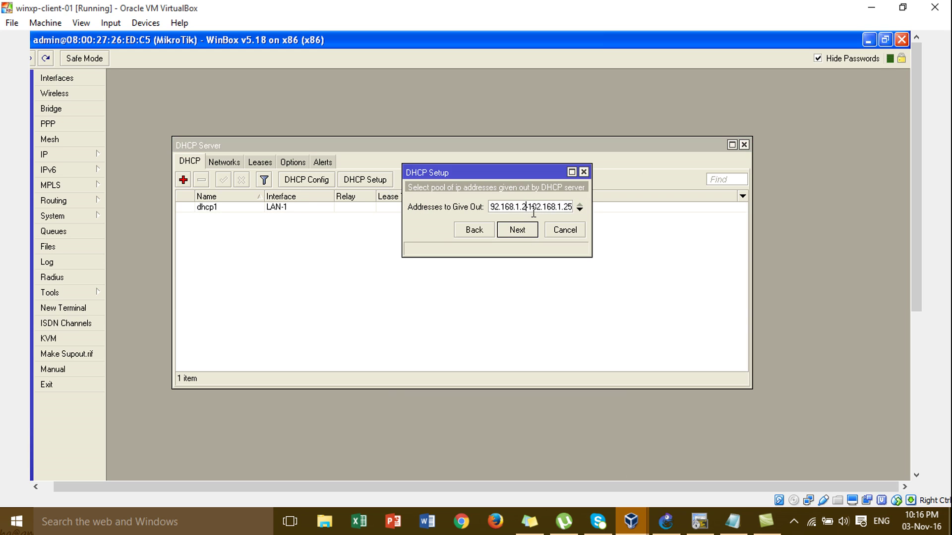
key(BackSpace)
text(10)
drag(566, 205, 585, 206)
click(563, 204)
double_click(559, 204)
text(1)
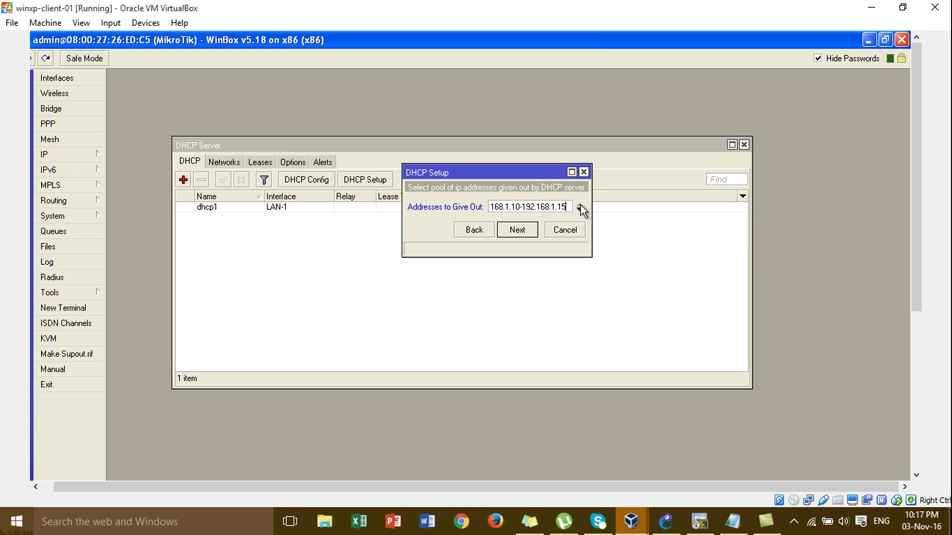
click(521, 233)
click(520, 230)
click(520, 232)
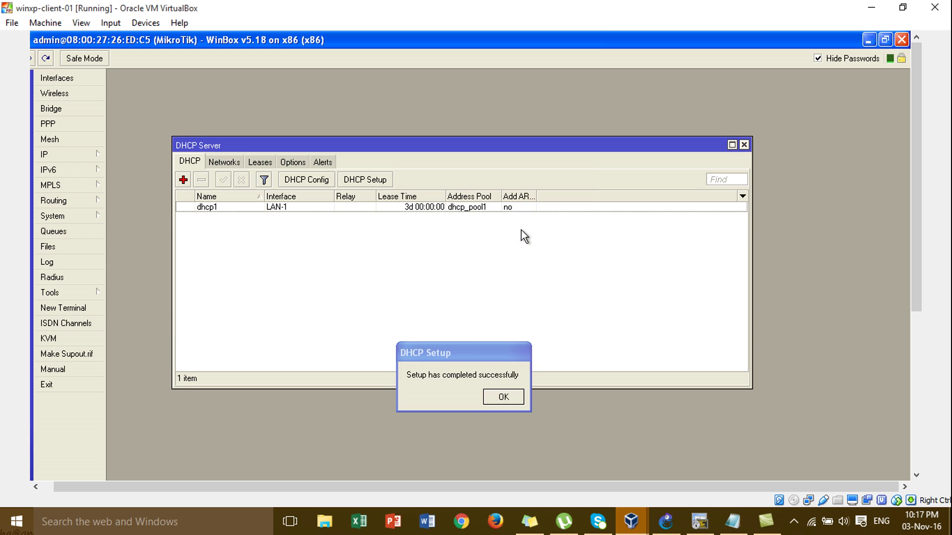
click(502, 396)
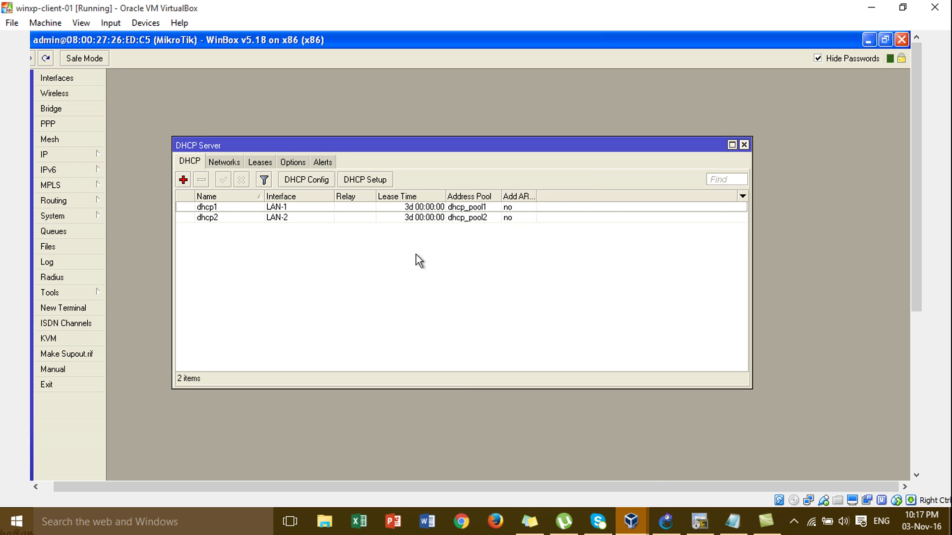
Check the configuration task list and topology in GNS3, and close the DHCP Server window back in WinBox.
click(666, 522)
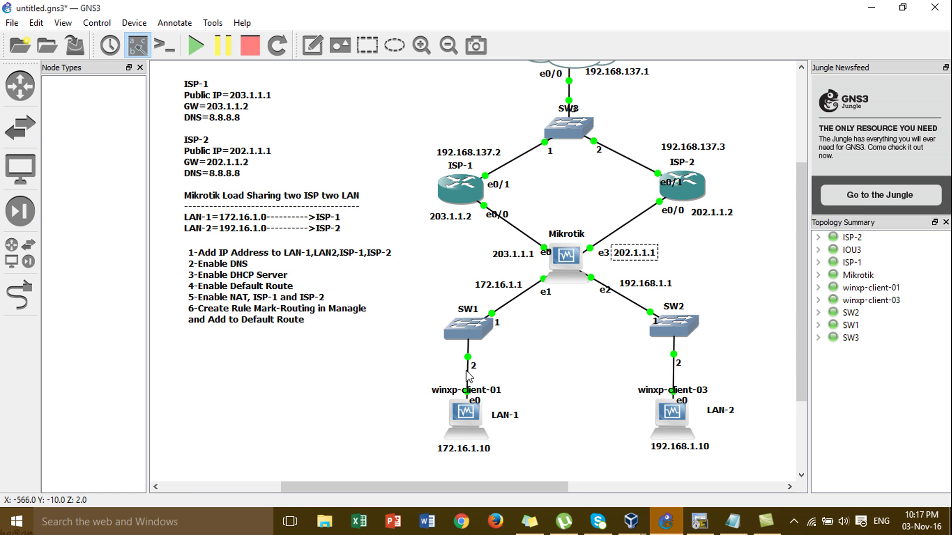
mouse_move(631, 521)
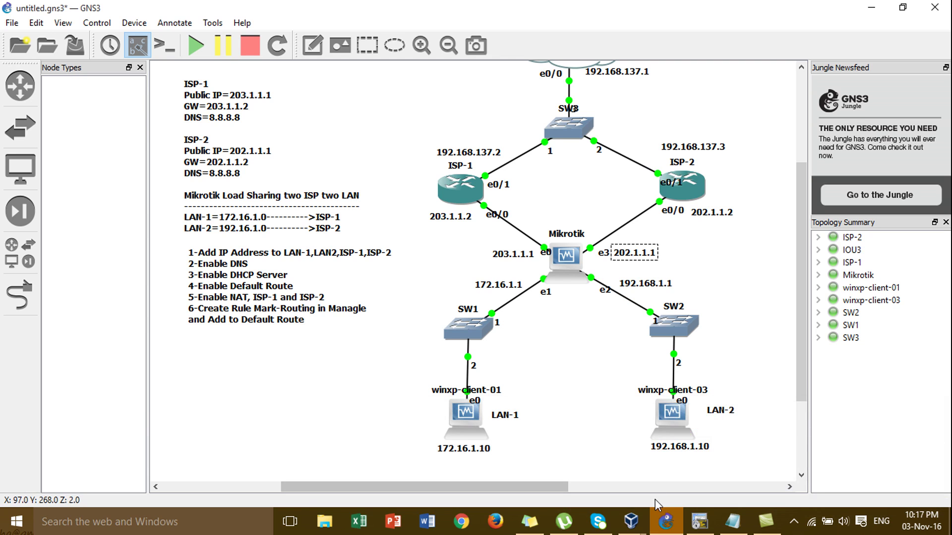
click(652, 467)
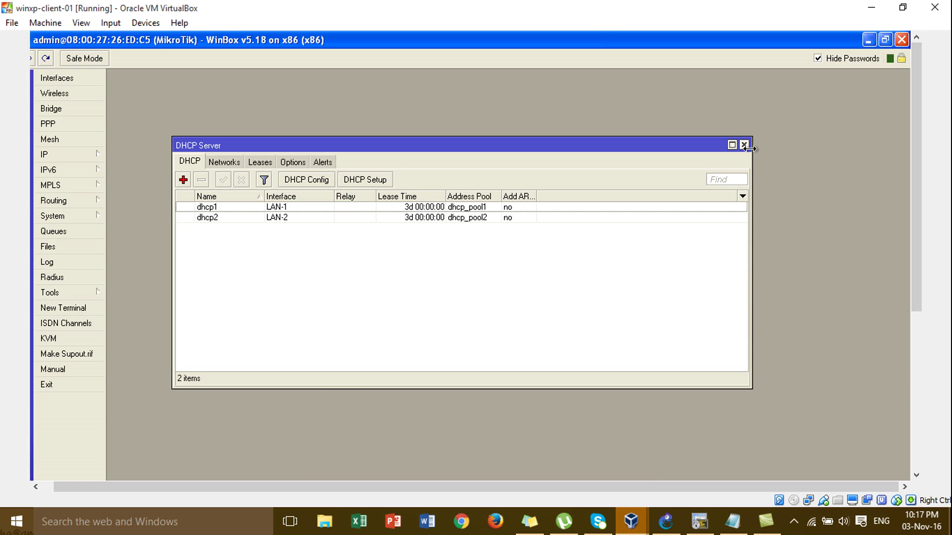
click(744, 145)
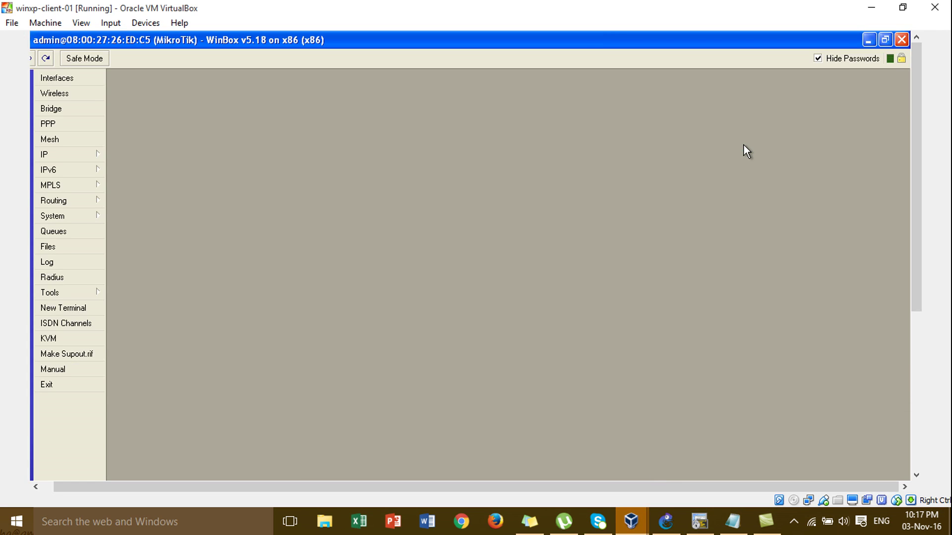
Add a default route for destination 0.0.0.0/0 with gateway 203.1.1.2 and save it.
click(84, 157)
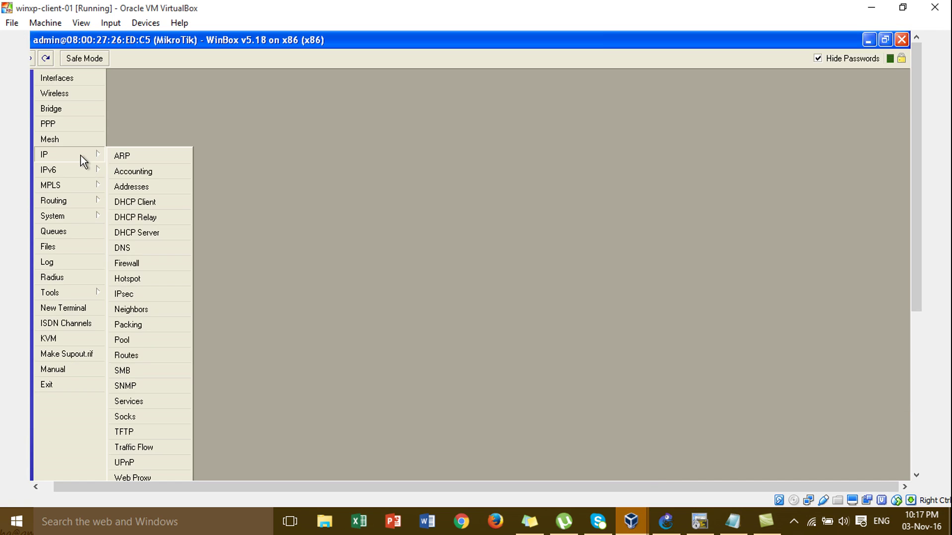
click(135, 350)
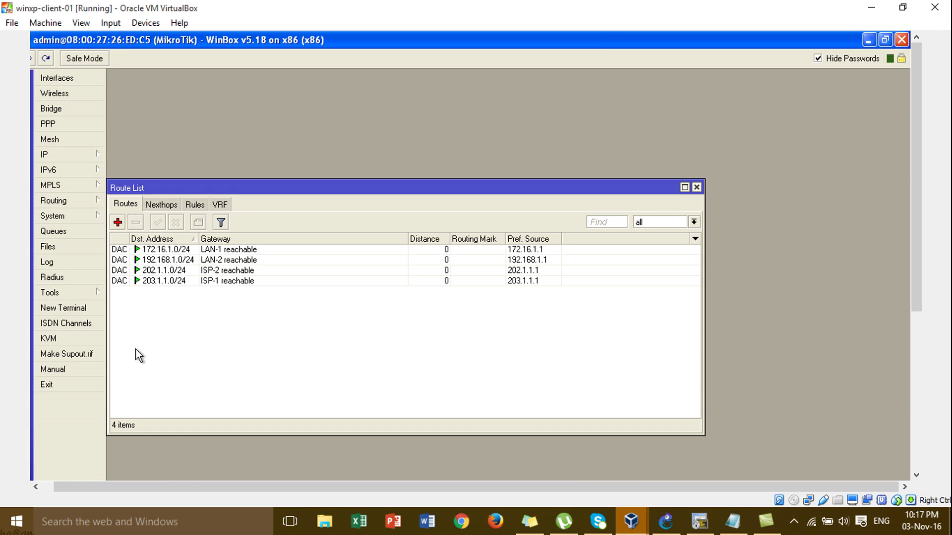
click(117, 222)
click(452, 168)
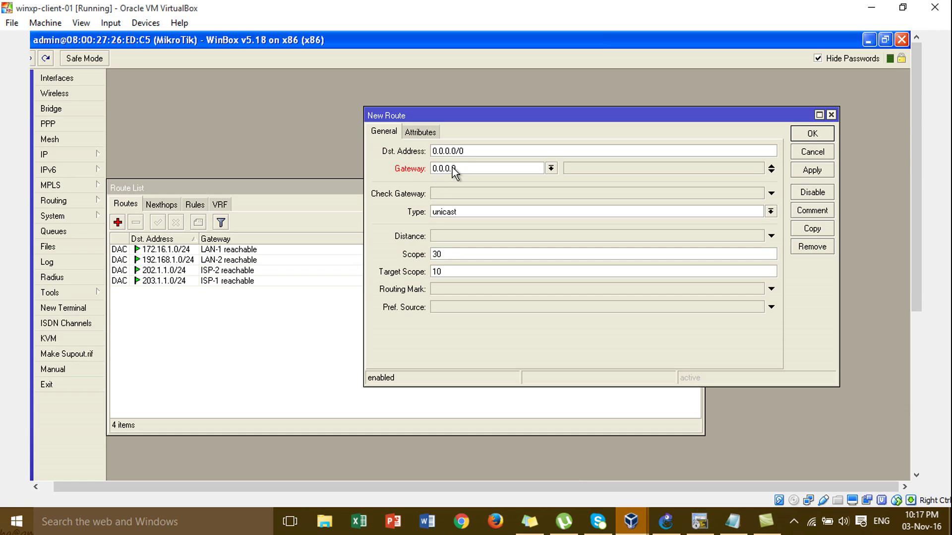
drag(458, 168, 326, 179)
text(20)
key(BackSpace)
text(02)
text(.1.1.)
text(2)
click(819, 168)
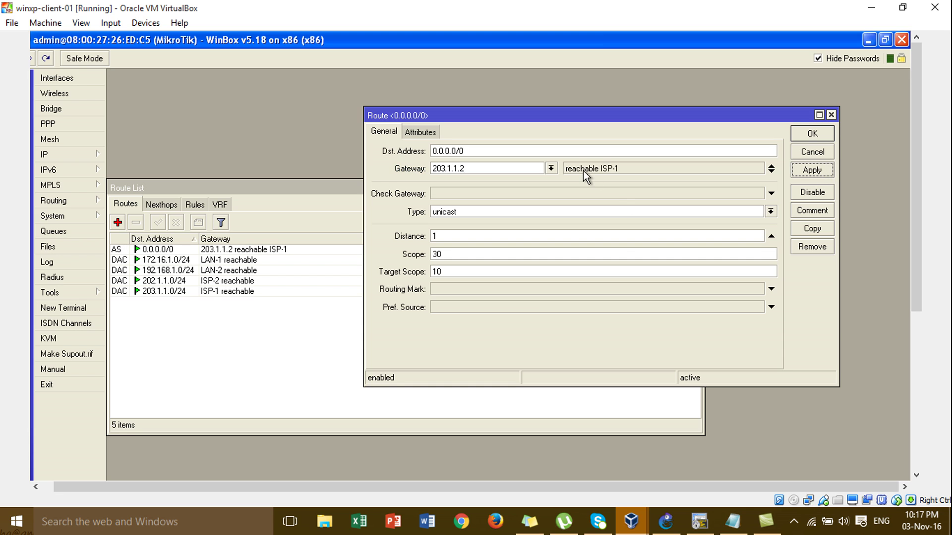
click(808, 135)
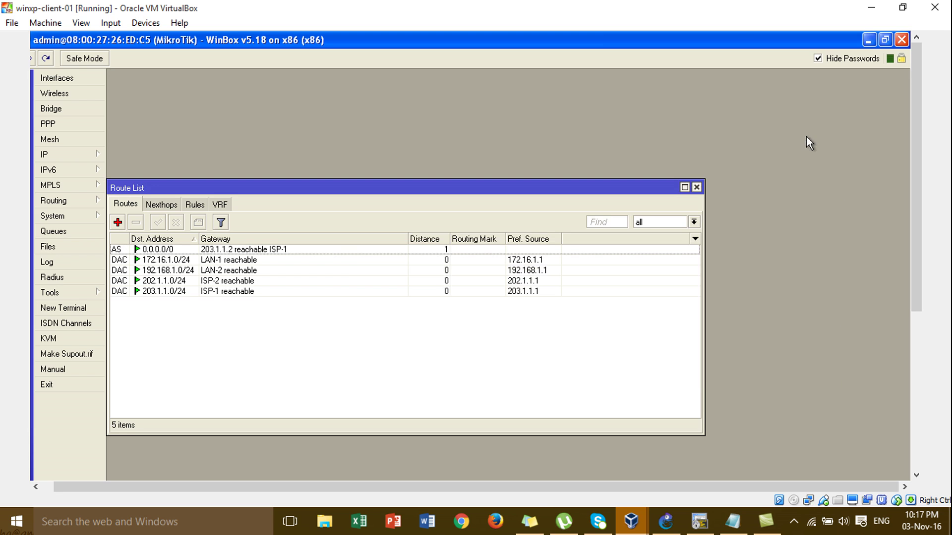
Add a second default route with gateway 202.1.1.2, and close the Route List after returning from the GNS3 notes.
click(118, 222)
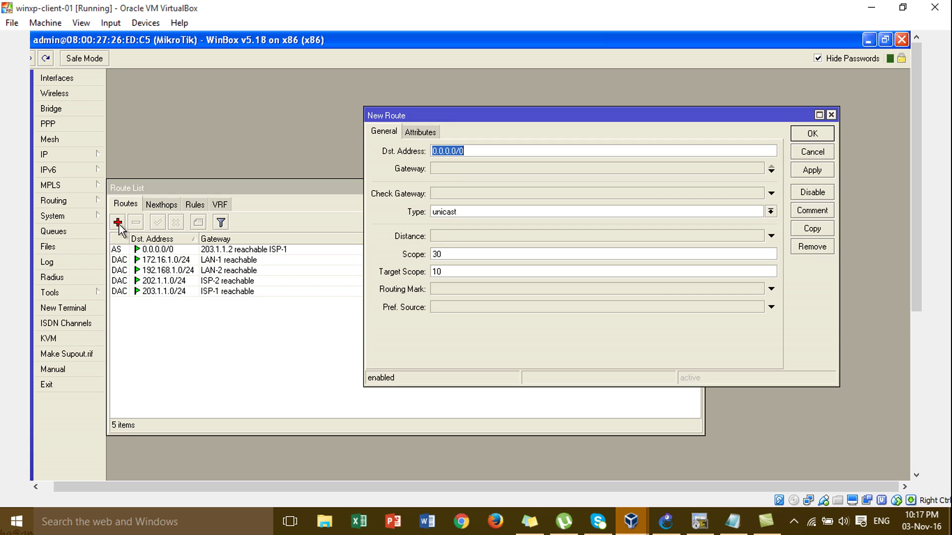
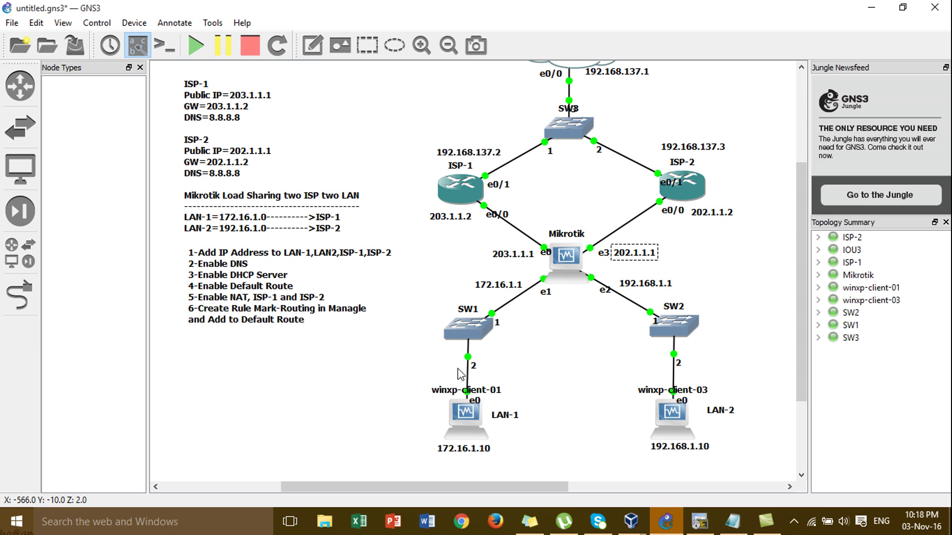
mouse_move(645, 526)
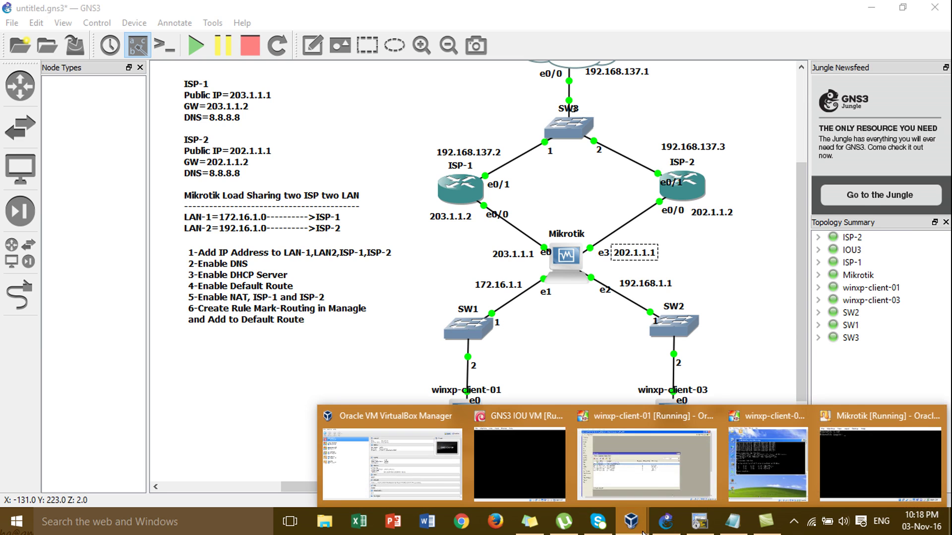
click(652, 471)
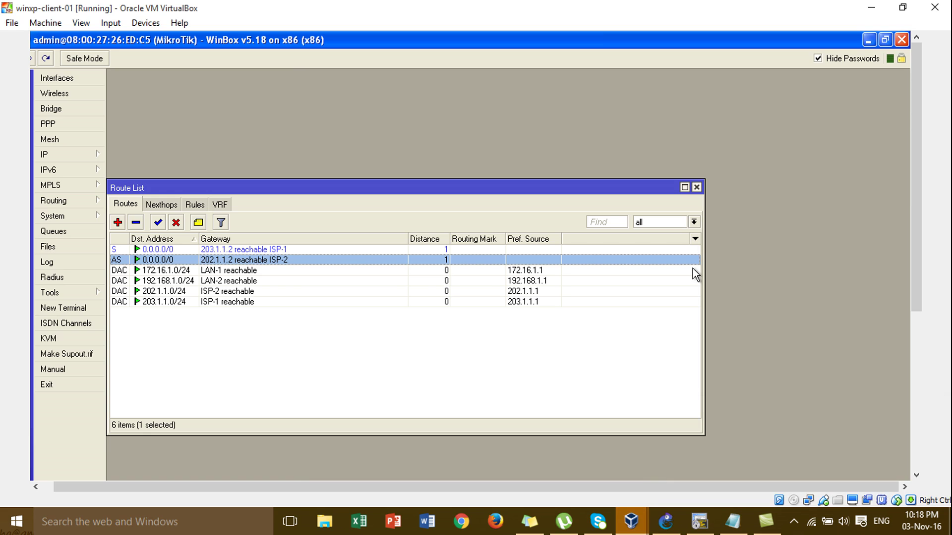
click(697, 187)
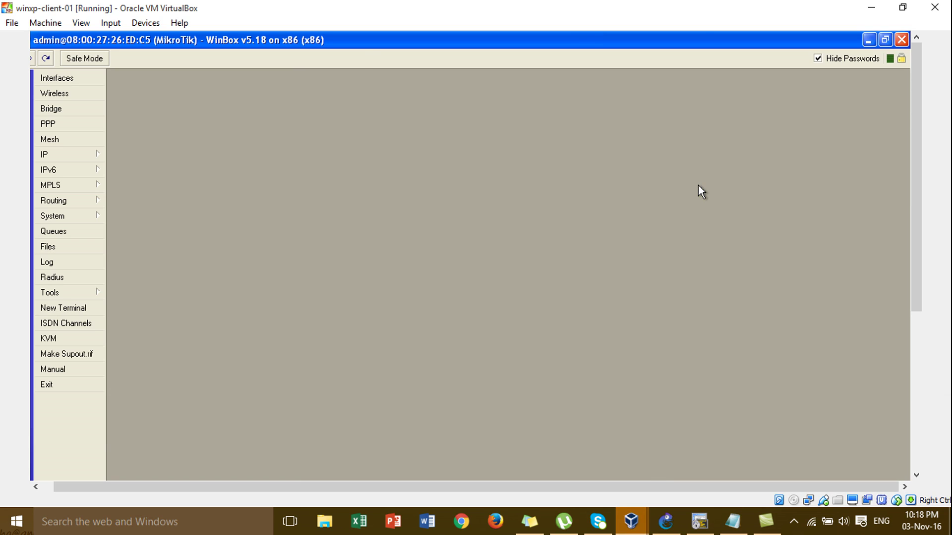
Add a firewall NAT rule with chain srcnat, out interface ISP-1 and action masquerade, and save it.
click(94, 158)
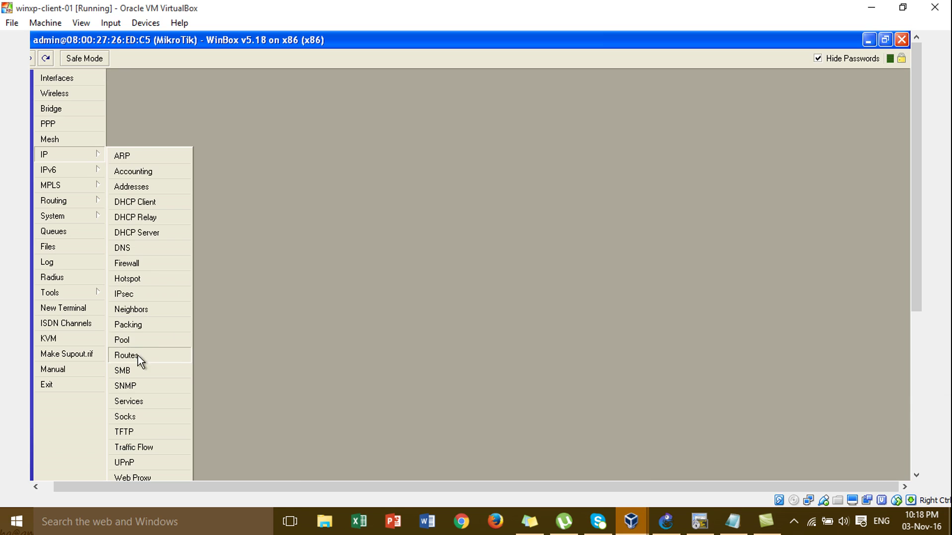
click(152, 266)
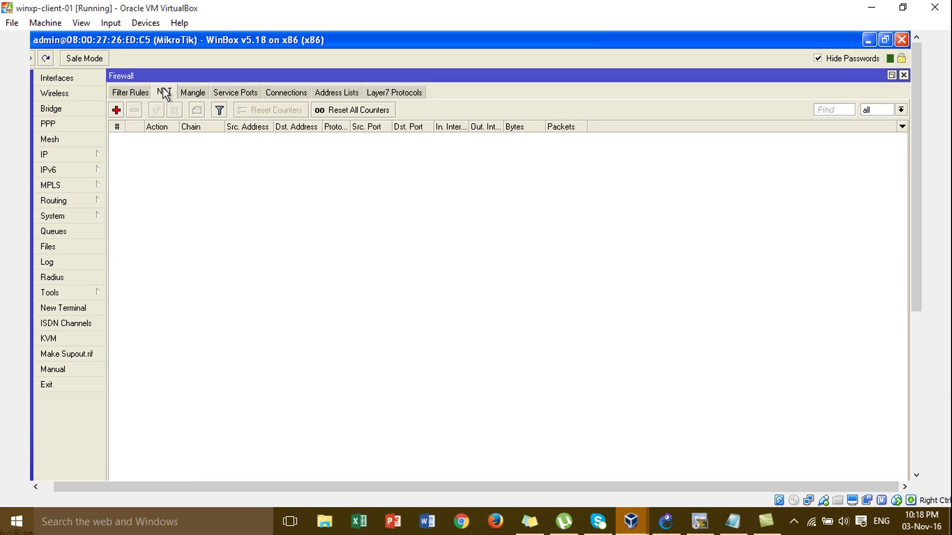
click(116, 110)
click(322, 154)
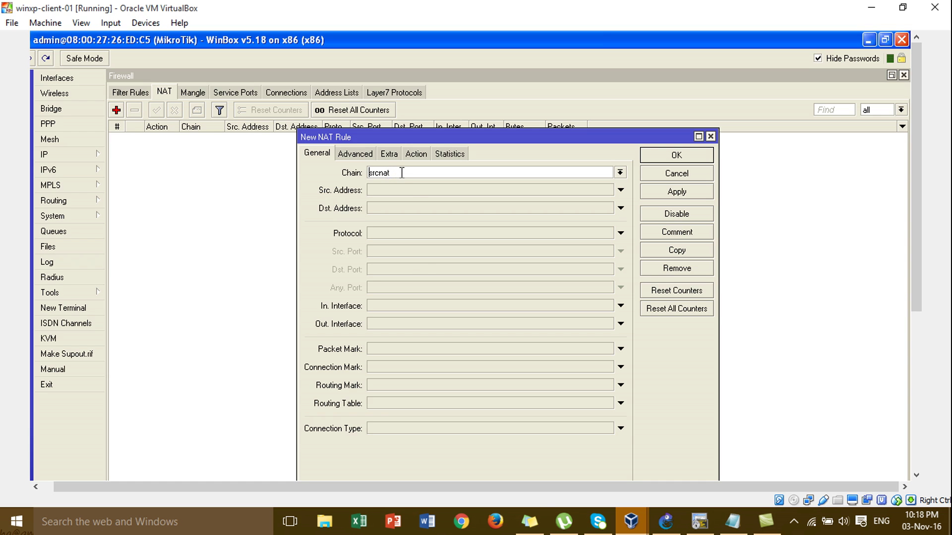
click(392, 323)
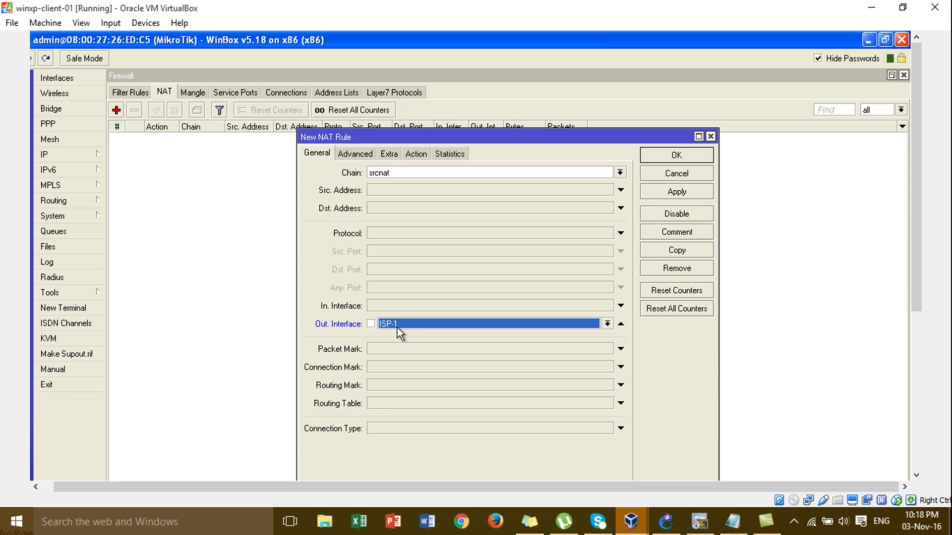
click(419, 153)
click(428, 171)
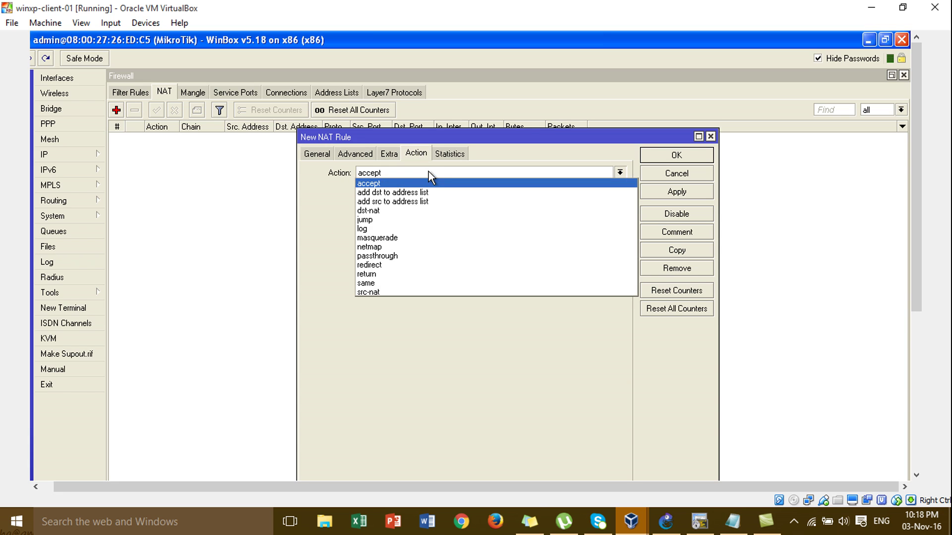
click(438, 237)
click(660, 190)
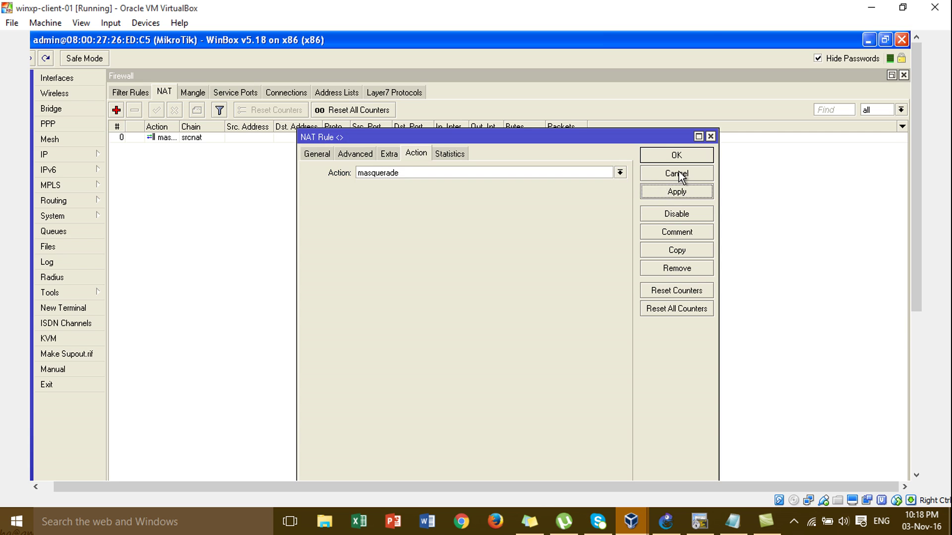
click(665, 155)
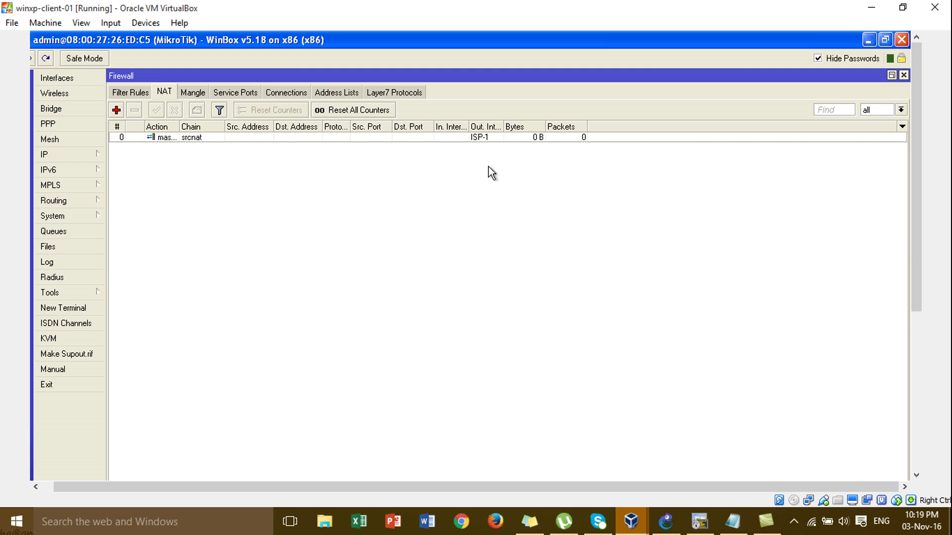
click(493, 140)
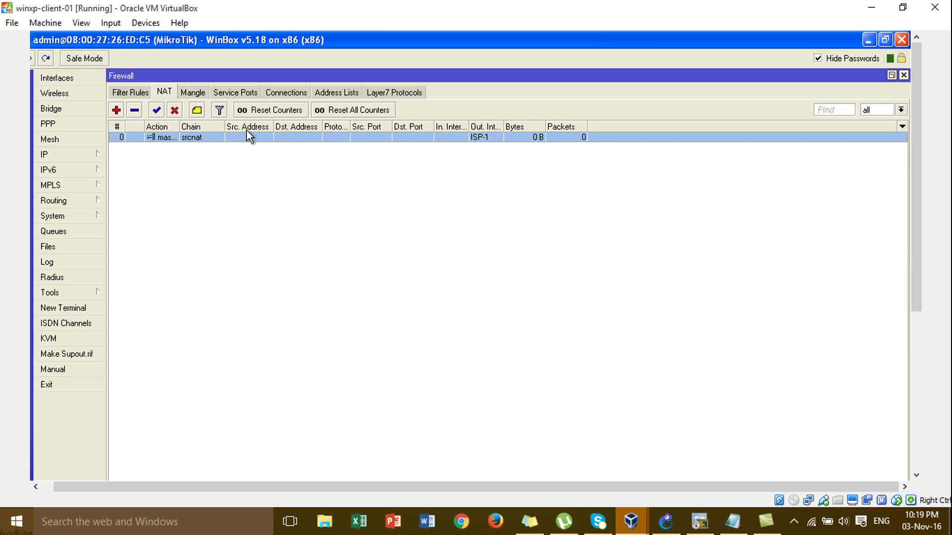
Add a second srcnat NAT rule with out interface ISP-2 and action masquerade, and save it.
click(116, 110)
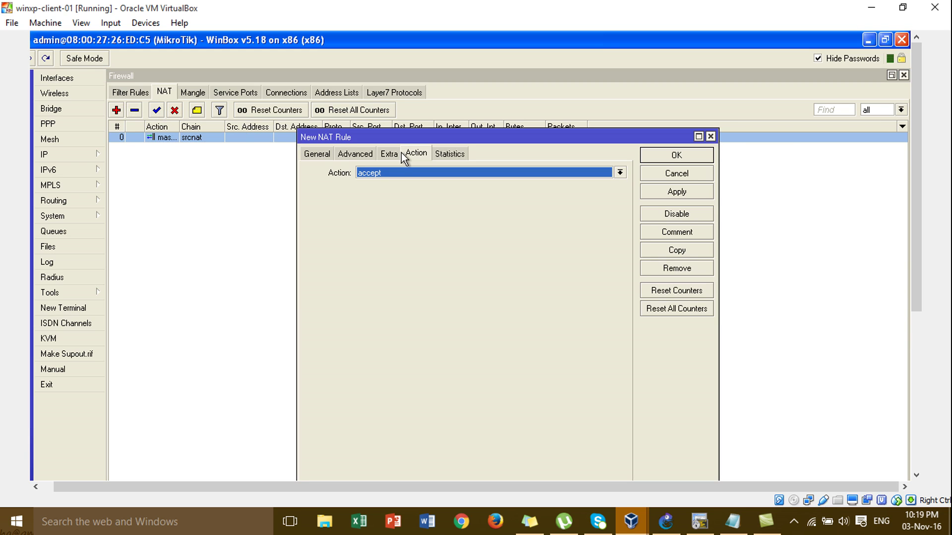
click(316, 154)
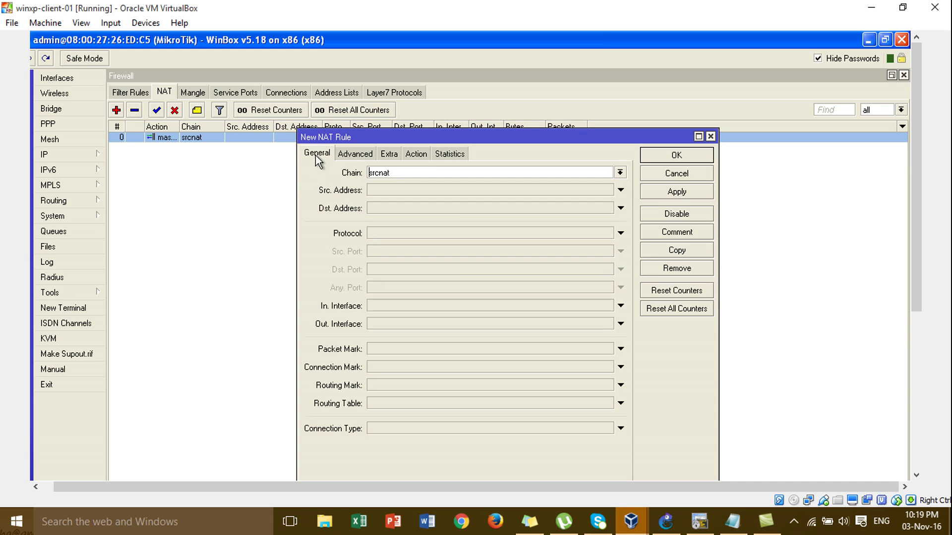
click(461, 324)
click(544, 324)
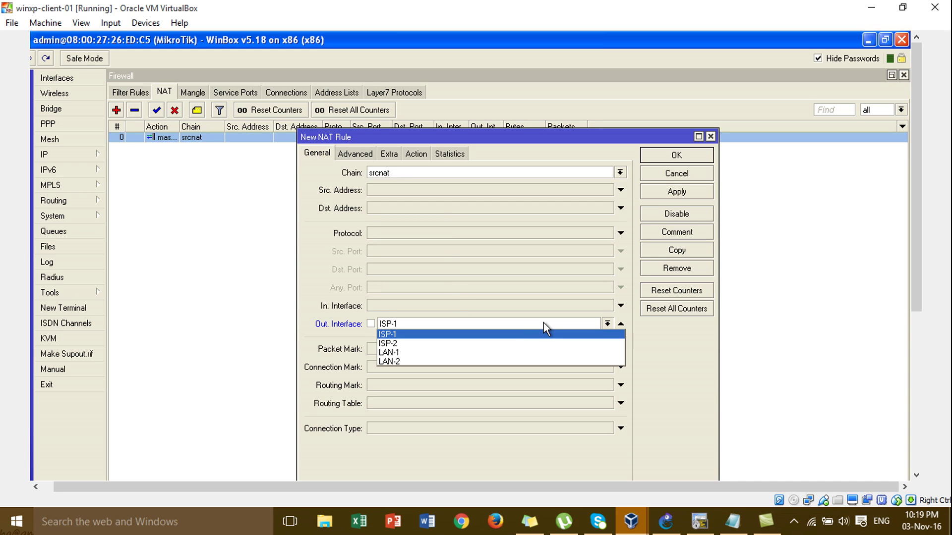
click(492, 342)
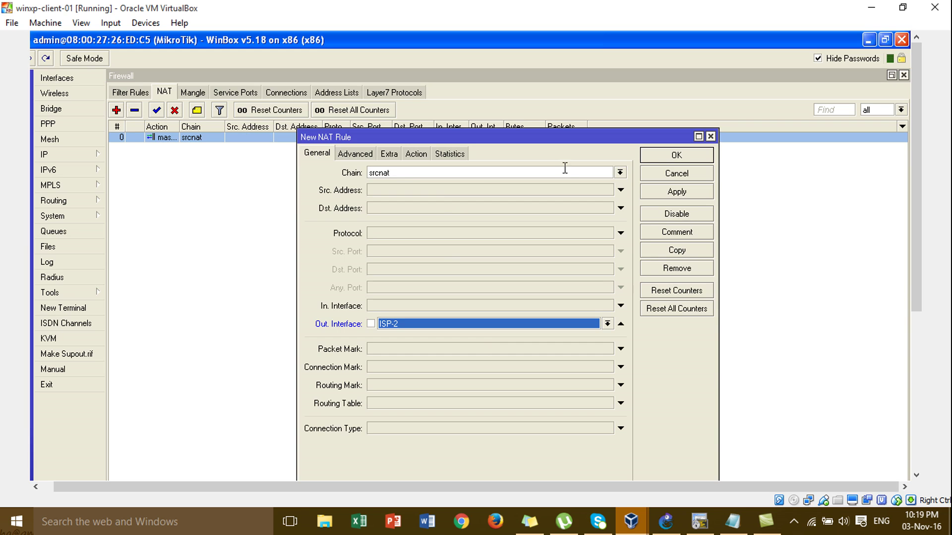
click(423, 154)
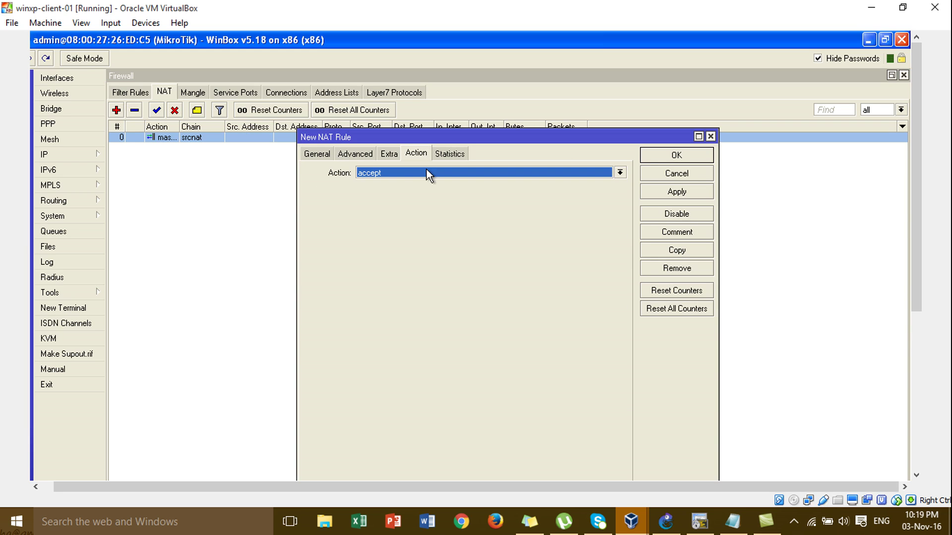
click(426, 172)
click(430, 238)
click(671, 192)
click(674, 157)
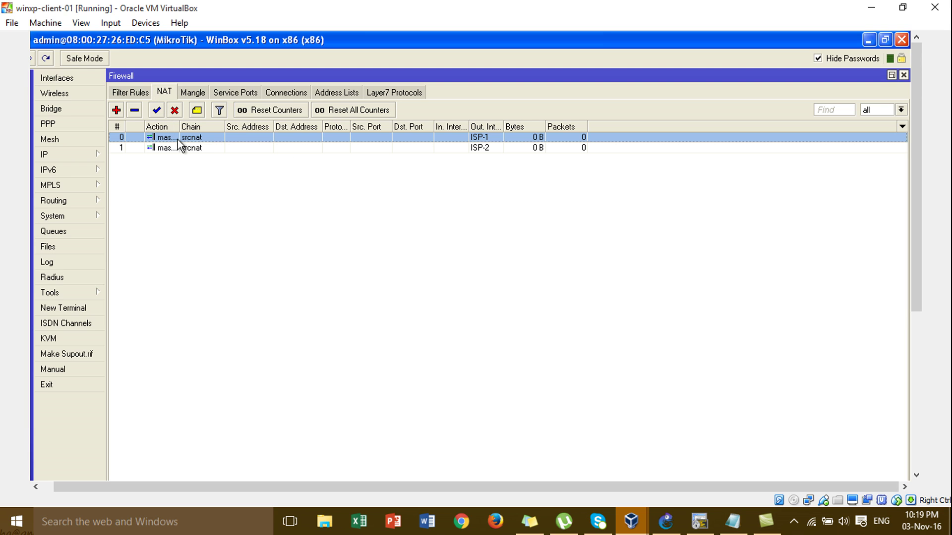
click(489, 148)
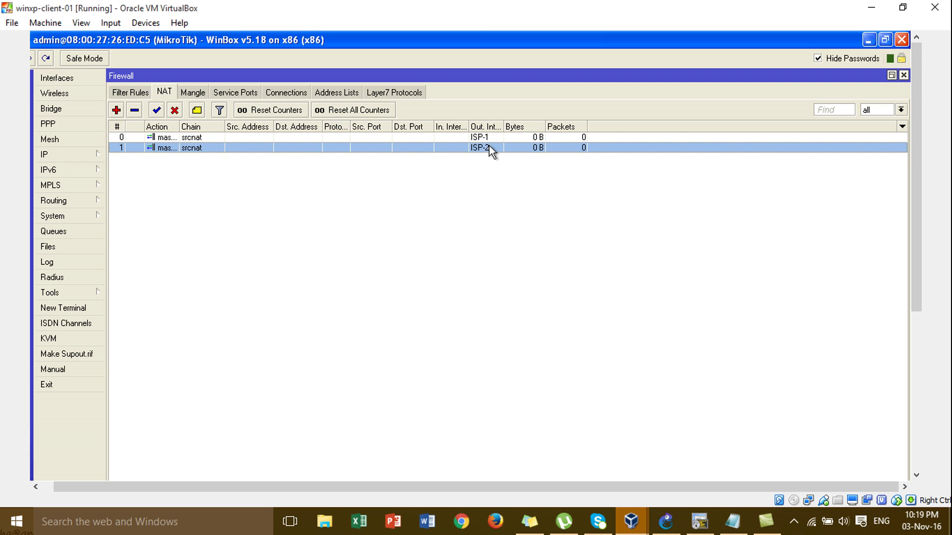
Check the remaining tasks in the GNS3 topology notes, and close the Firewall window back in WinBox.
click(666, 521)
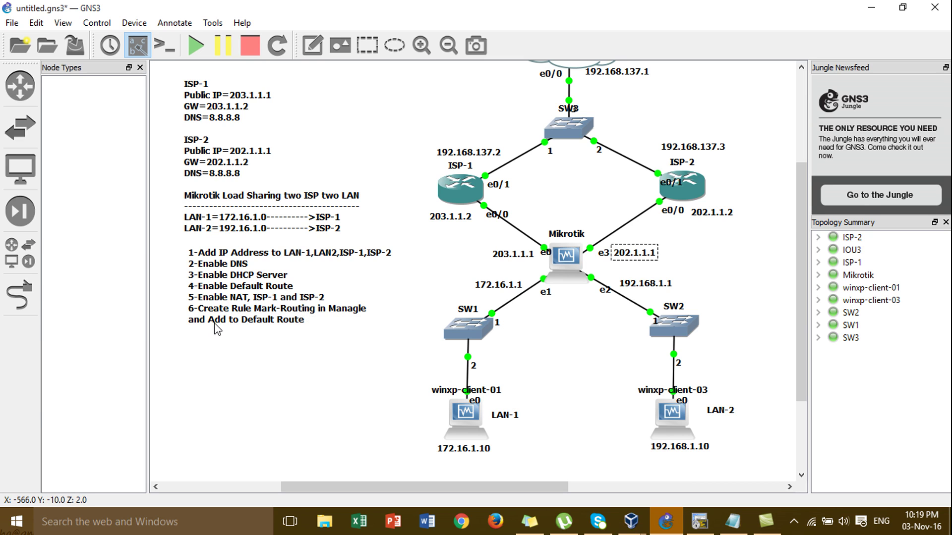
click(333, 355)
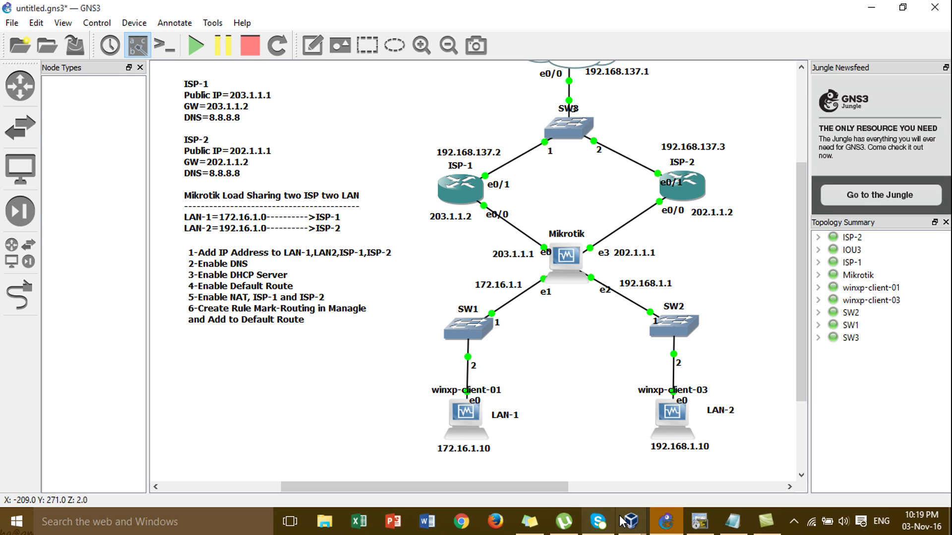
mouse_move(631, 521)
click(650, 489)
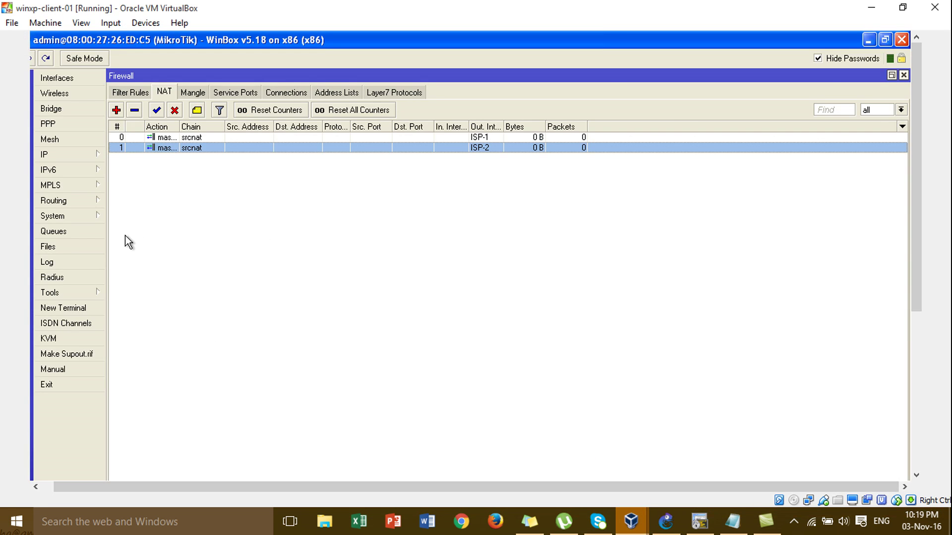
click(904, 75)
Start a firewall mangle rule with chain prerouting, source address 172.16.1.0/24 and action mark routing.
click(64, 157)
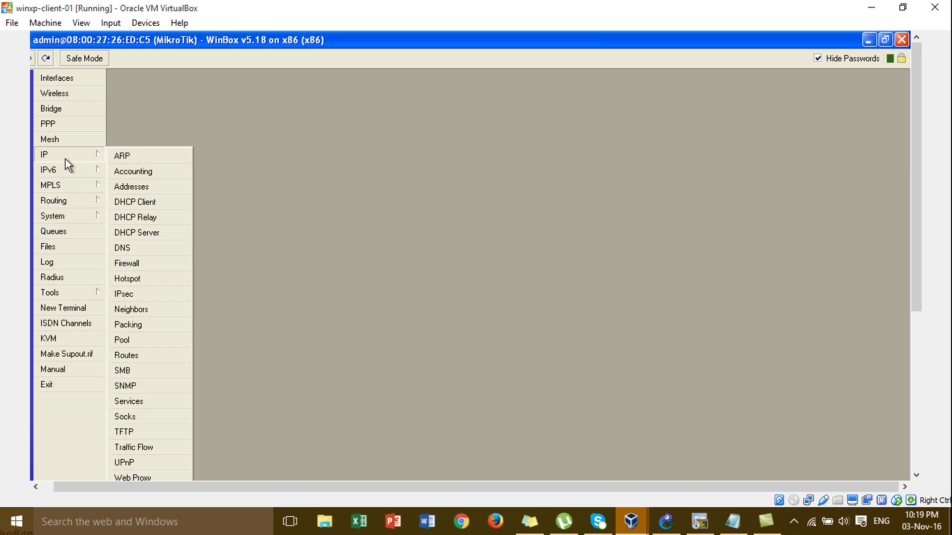
click(178, 268)
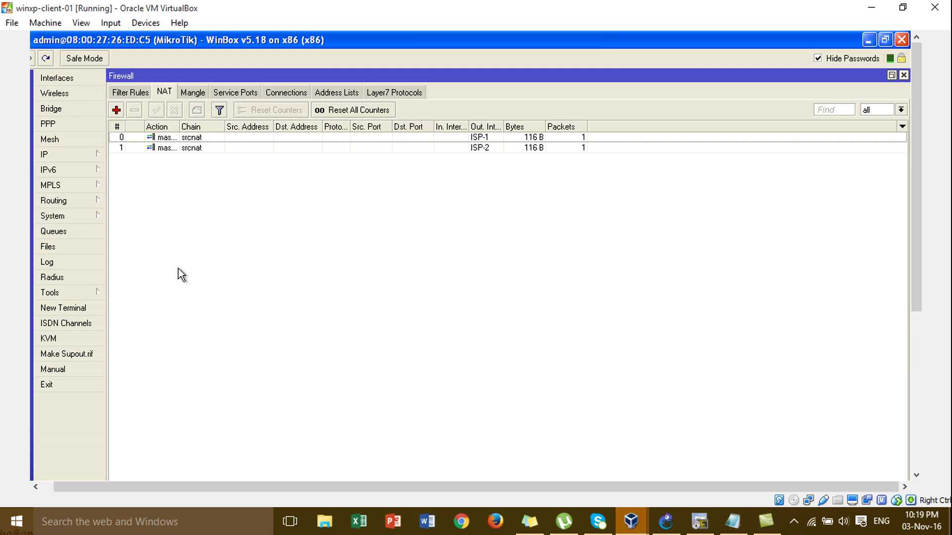
click(198, 93)
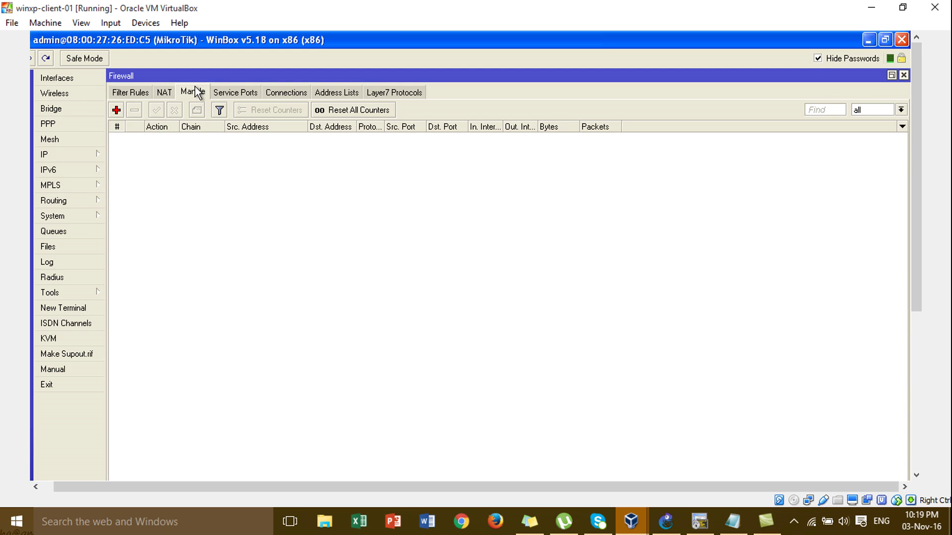
click(117, 110)
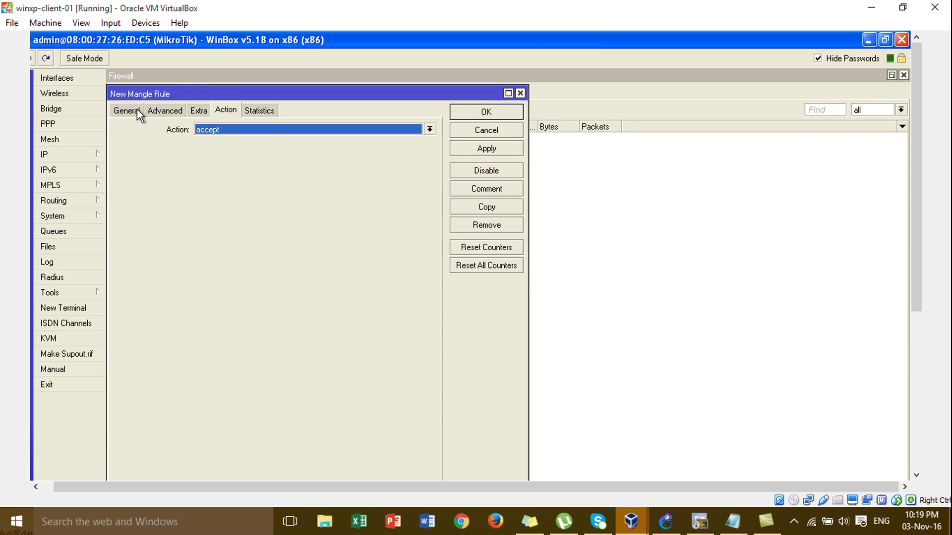
click(137, 109)
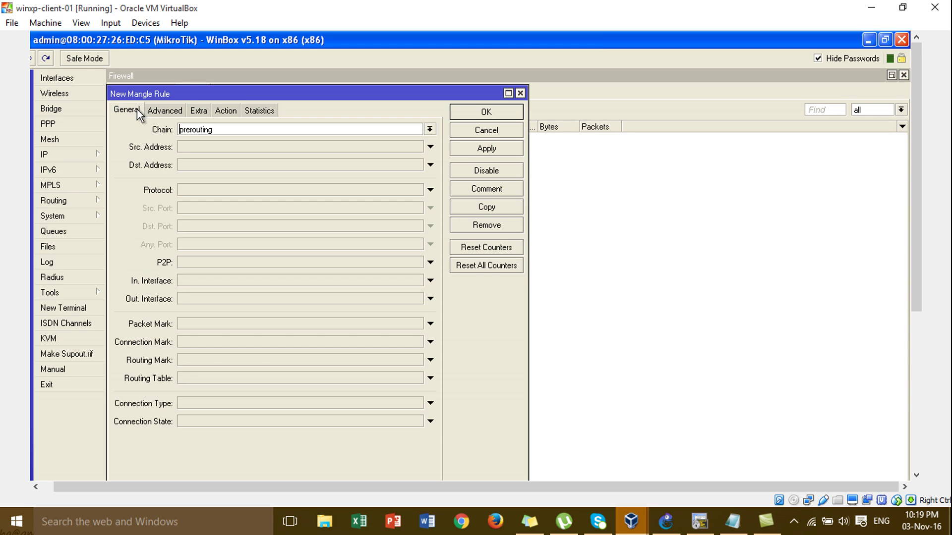
click(186, 146)
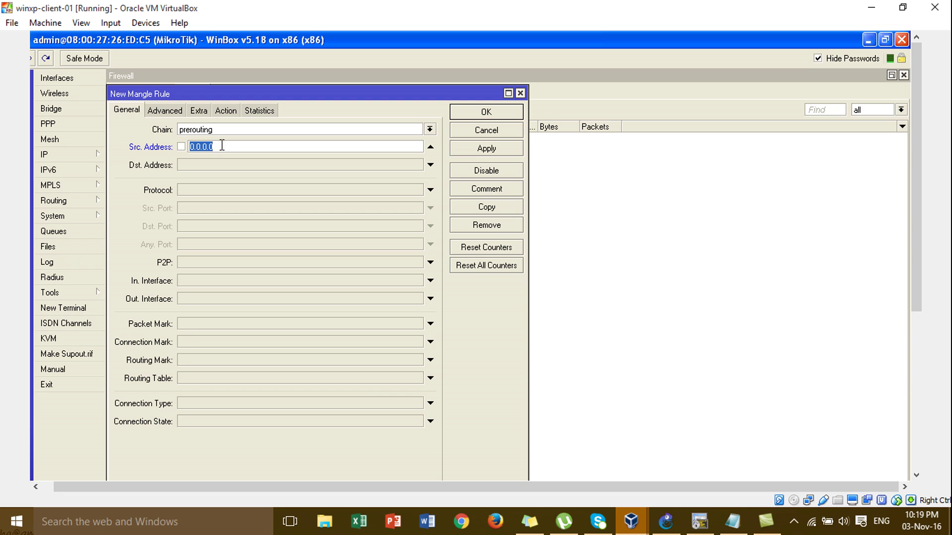
text(172.16.1.0/24)
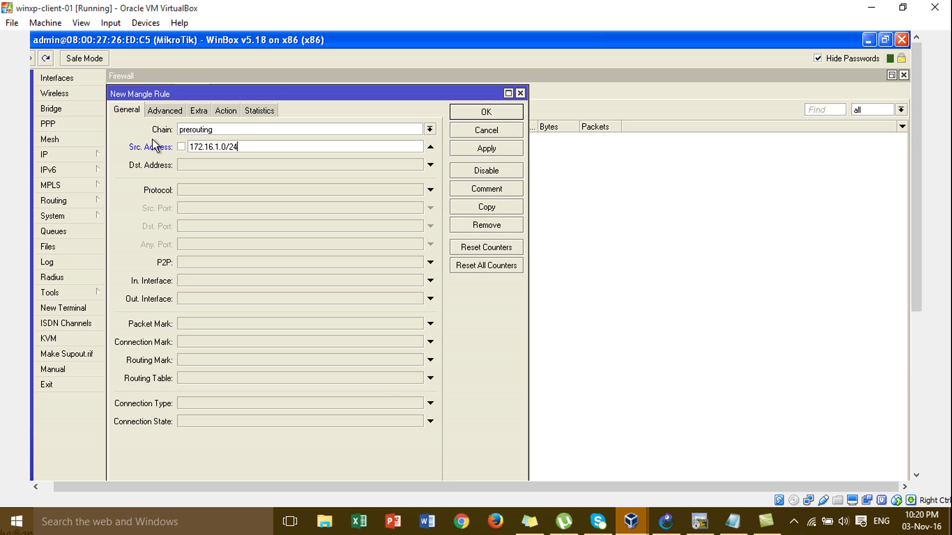
click(226, 111)
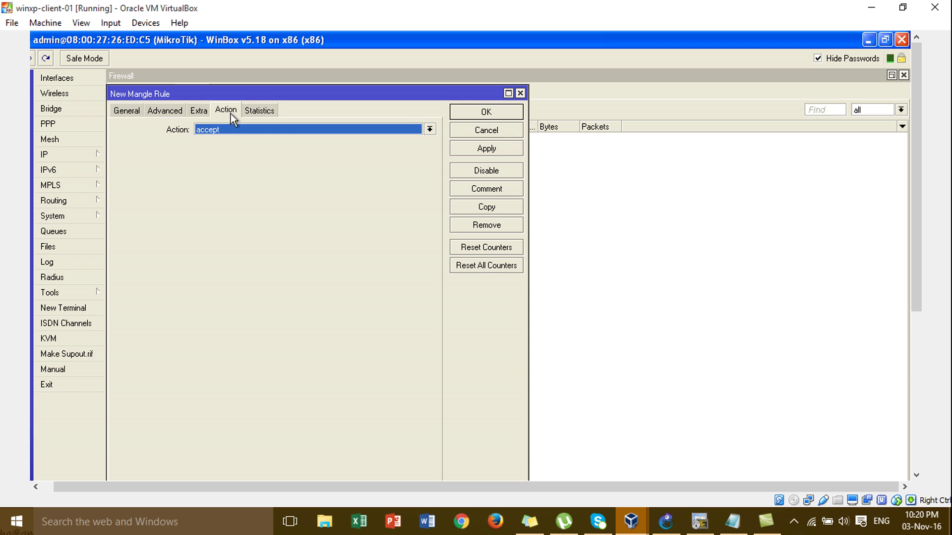
click(233, 129)
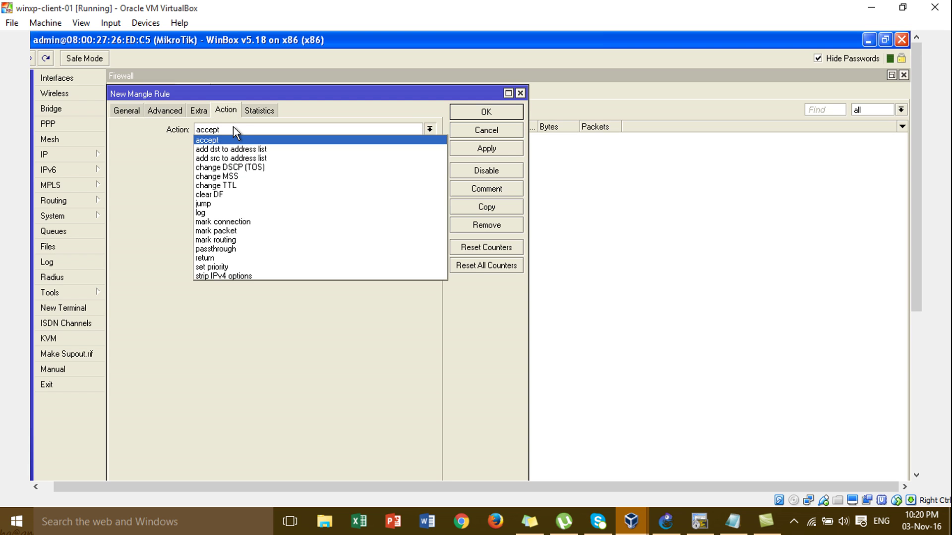
click(244, 240)
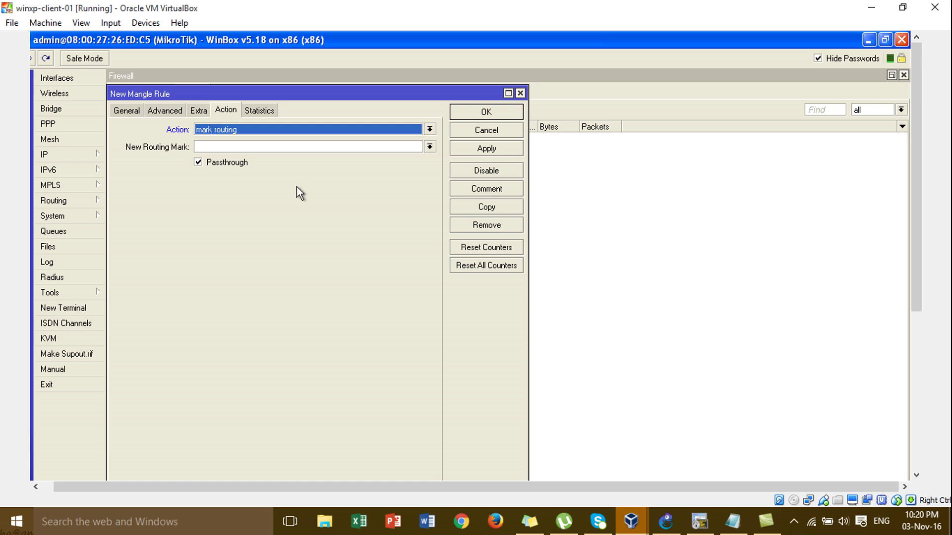
Enter LAN1-To-ISP-1 as the mangle rule's new routing mark.
click(418, 149)
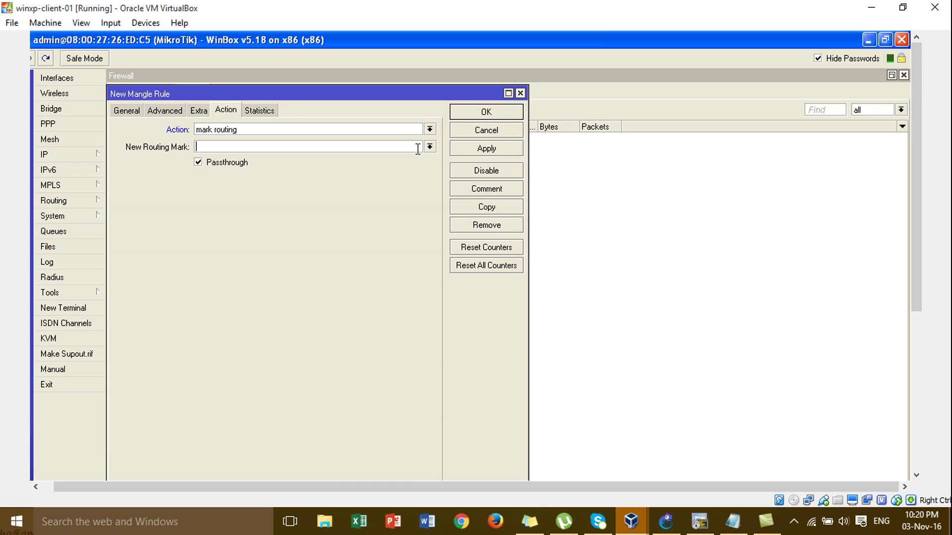
text(LAN1-To-LAN)
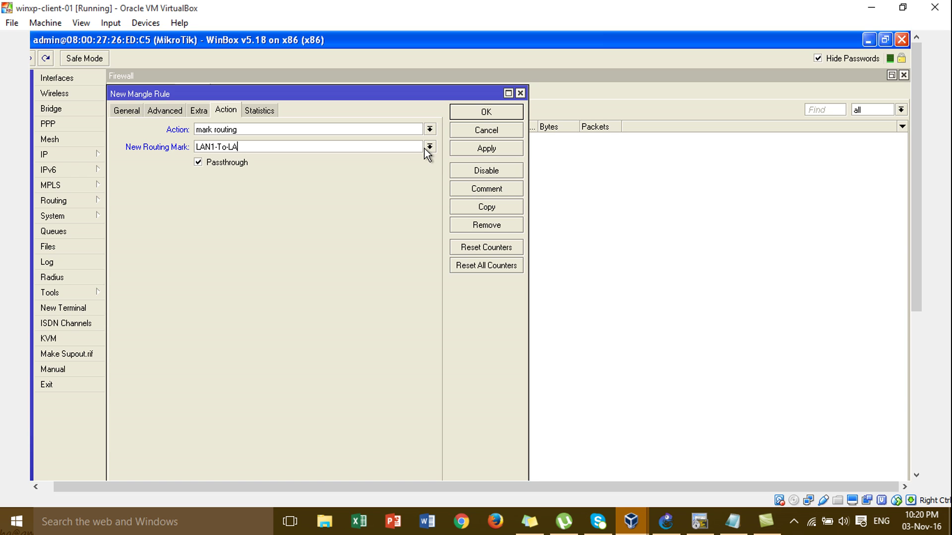
key(BackSpace)
key(BackSpace)
text(ISO)
key(BackSpace)
text(P-1)
drag(264, 148, 166, 151)
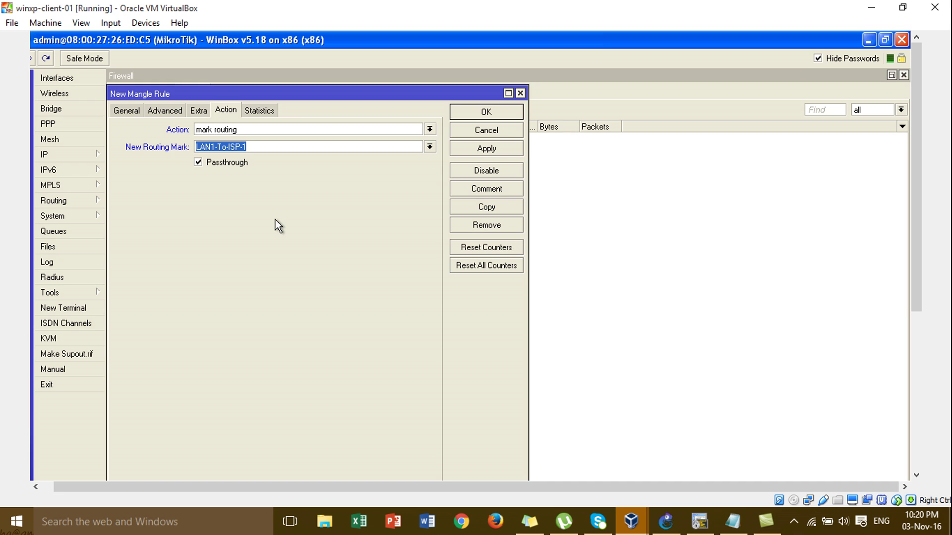
Choose the existing routing mark LAN to ISP-1 for the mangle rule and save it.
click(429, 147)
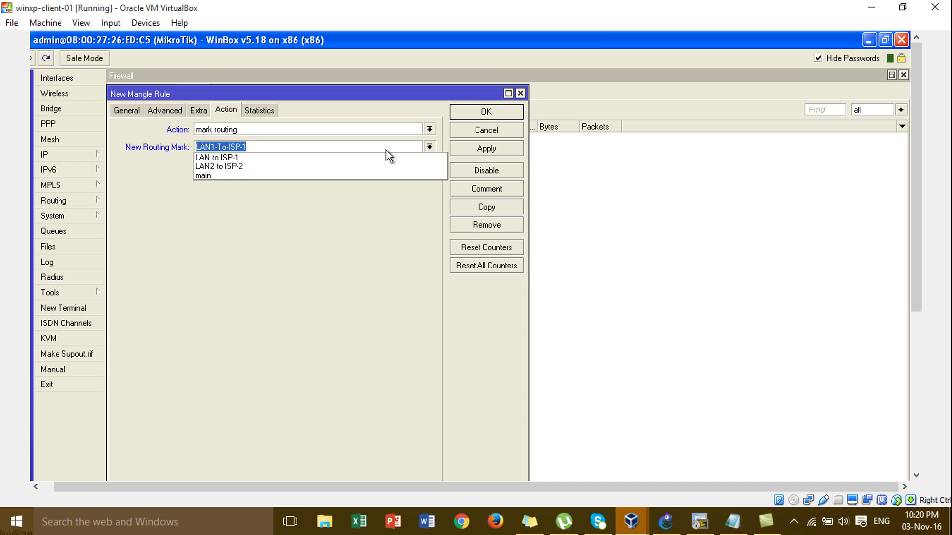
click(233, 157)
click(482, 152)
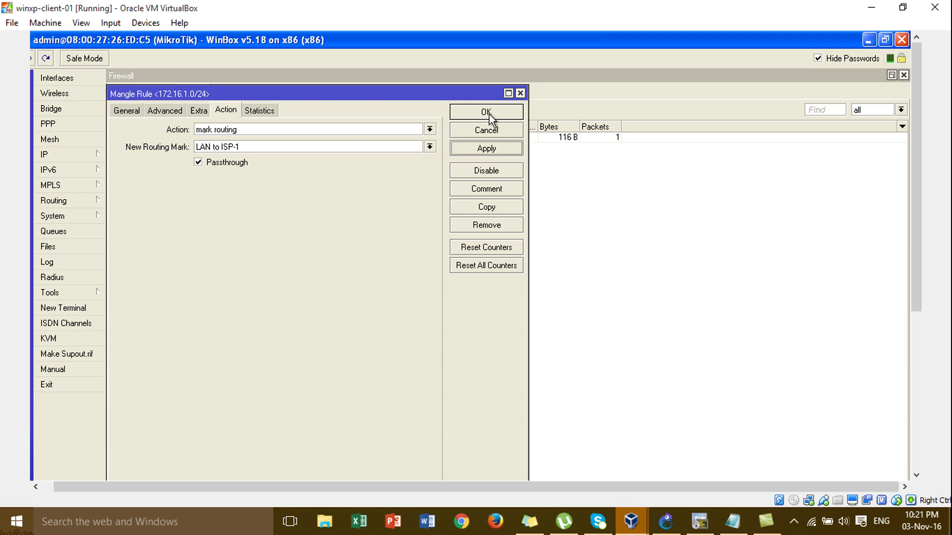
click(487, 112)
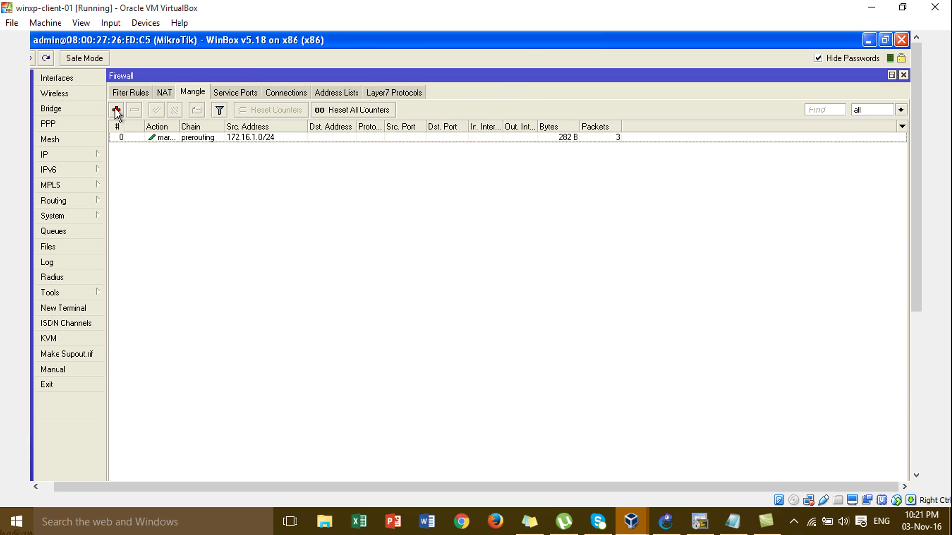
Start a second mangle rule in the prerouting chain.
click(116, 110)
click(130, 111)
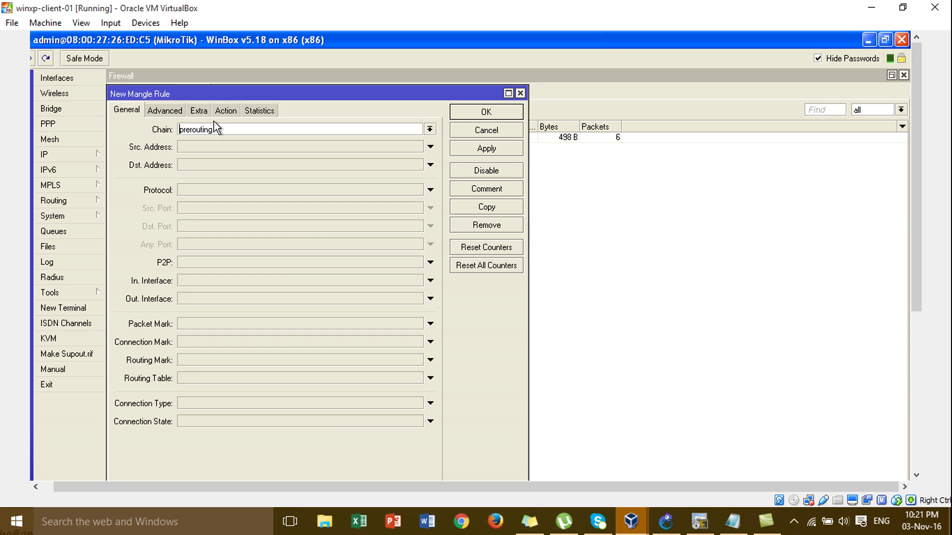